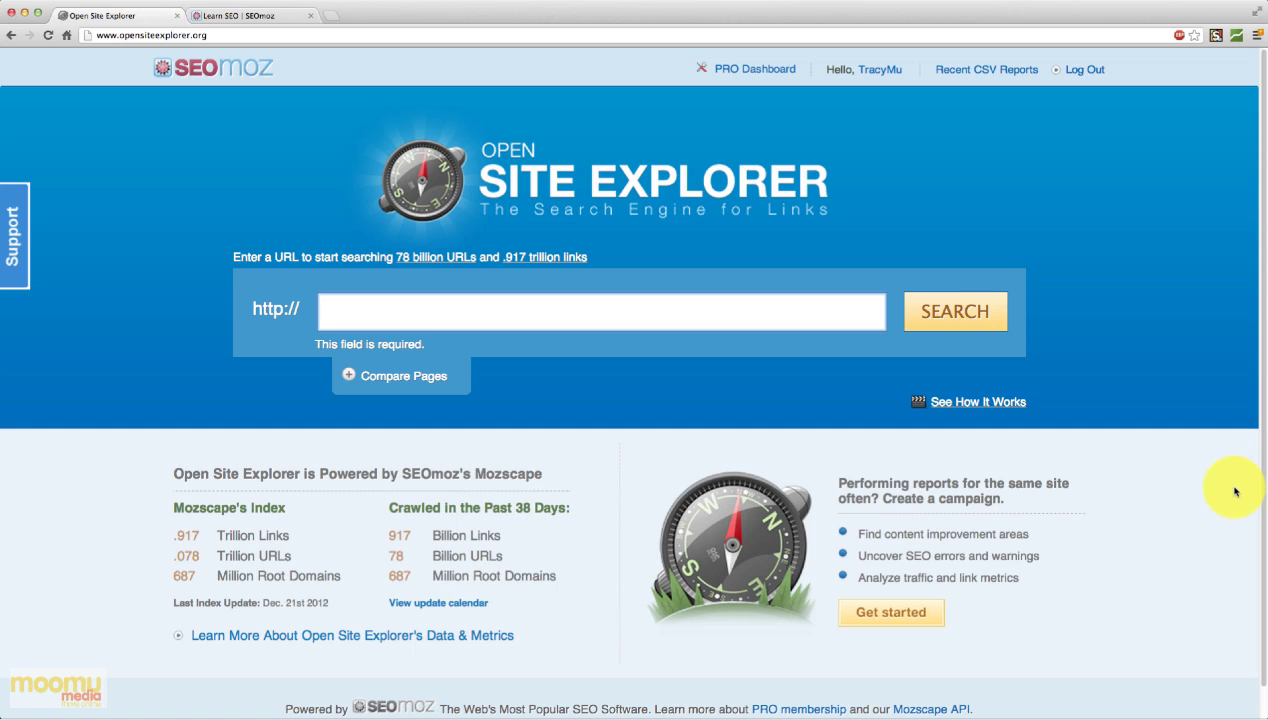
{"action": "type", "text": "ww"}
{"action": "key", "text": "Down"}
{"action": "key", "text": "Return"}
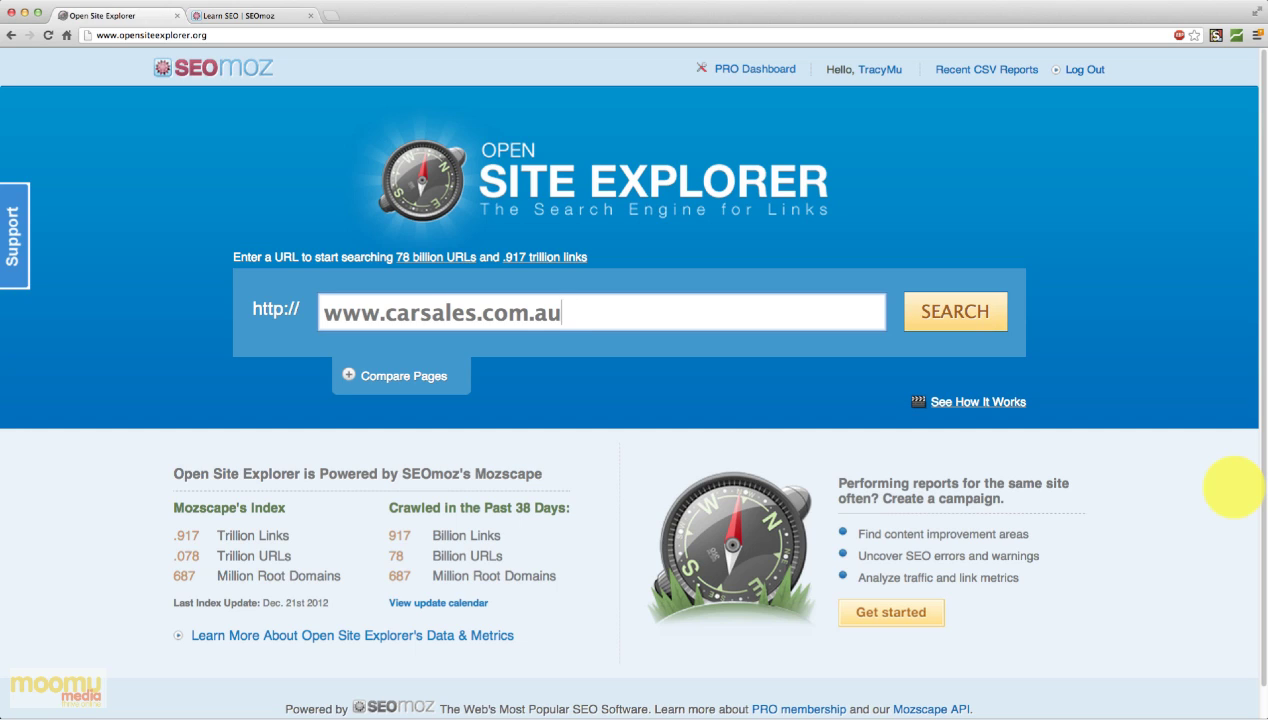
{"action": "left_click", "coordinate": [968, 312]}
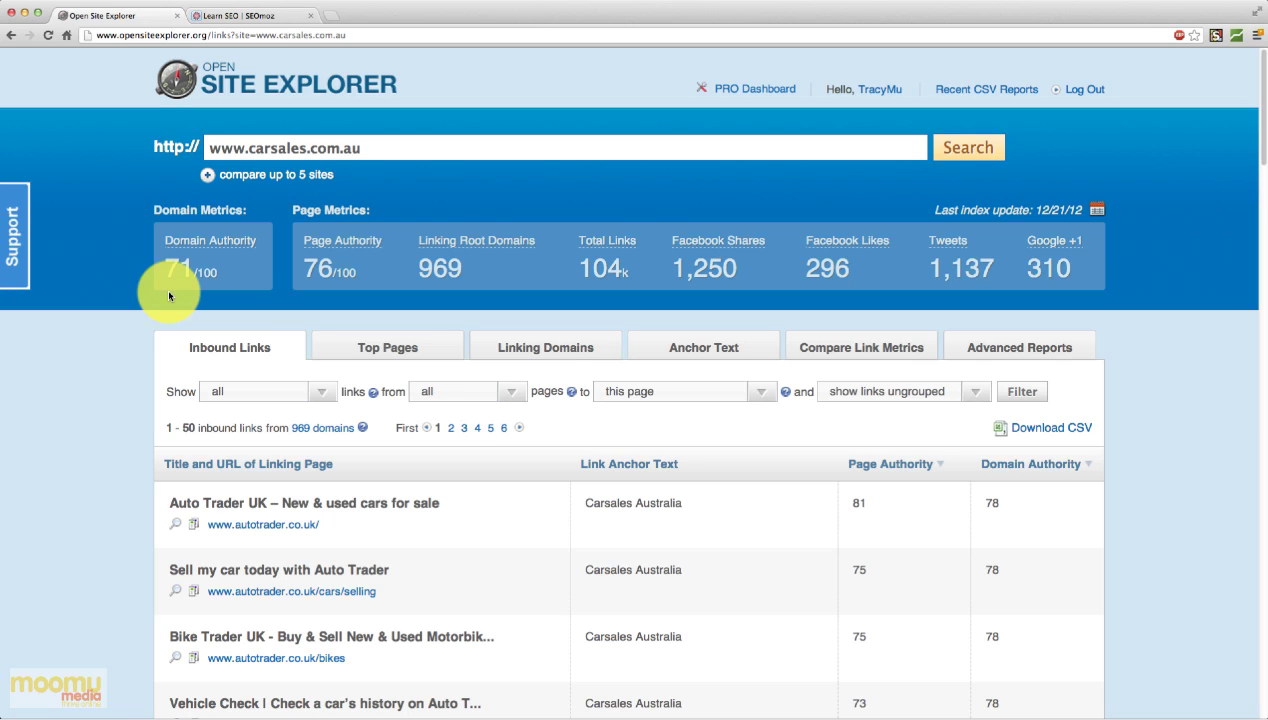
Open the Domain Authority article from the Learn SEO page and read through to its SEO Best Practice section.
{"action": "left_click", "coordinate": [262, 17]}
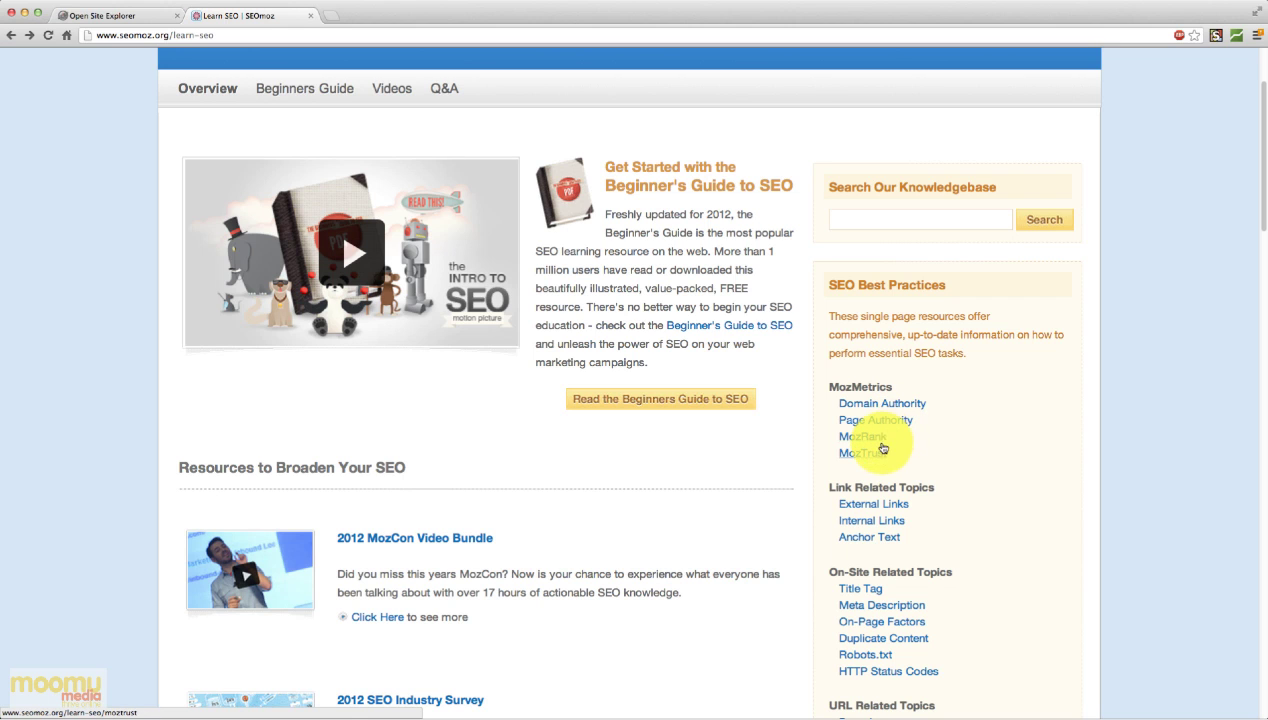
{"action": "left_click", "coordinate": [889, 409]}
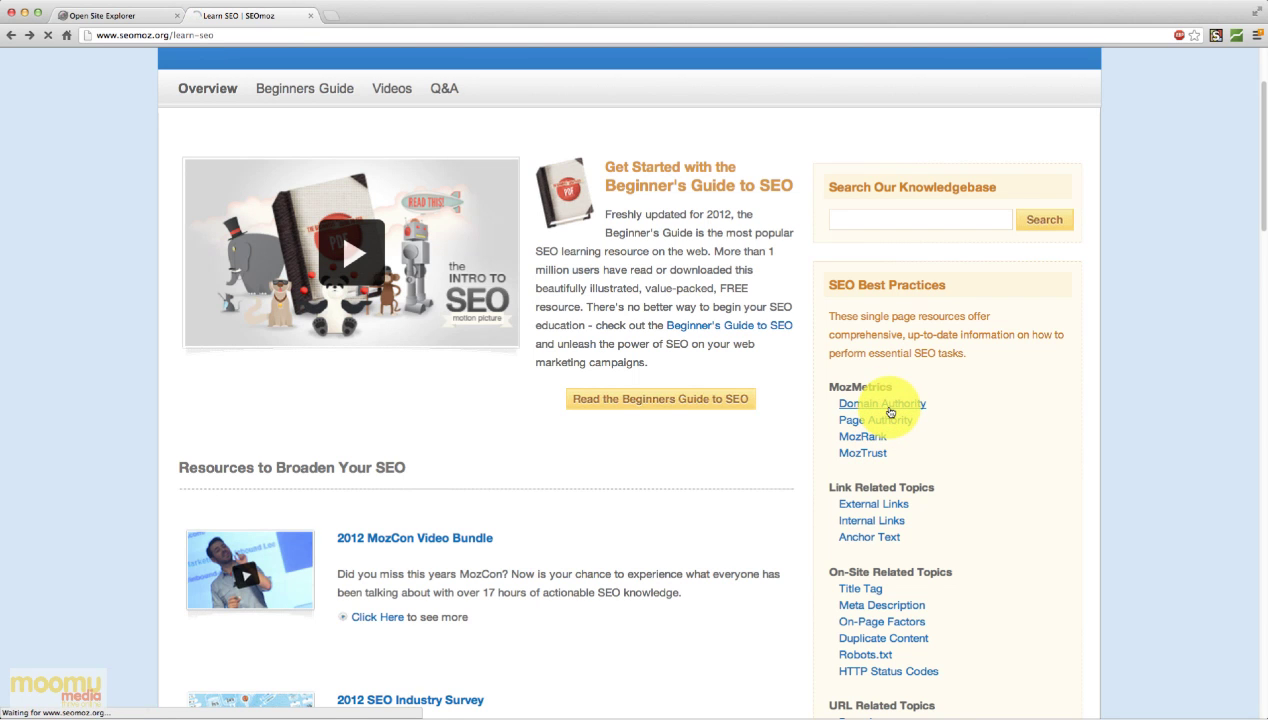
{"action": "scroll", "coordinate": [590, 345], "scroll_direction": "down", "scroll_amount": 4}
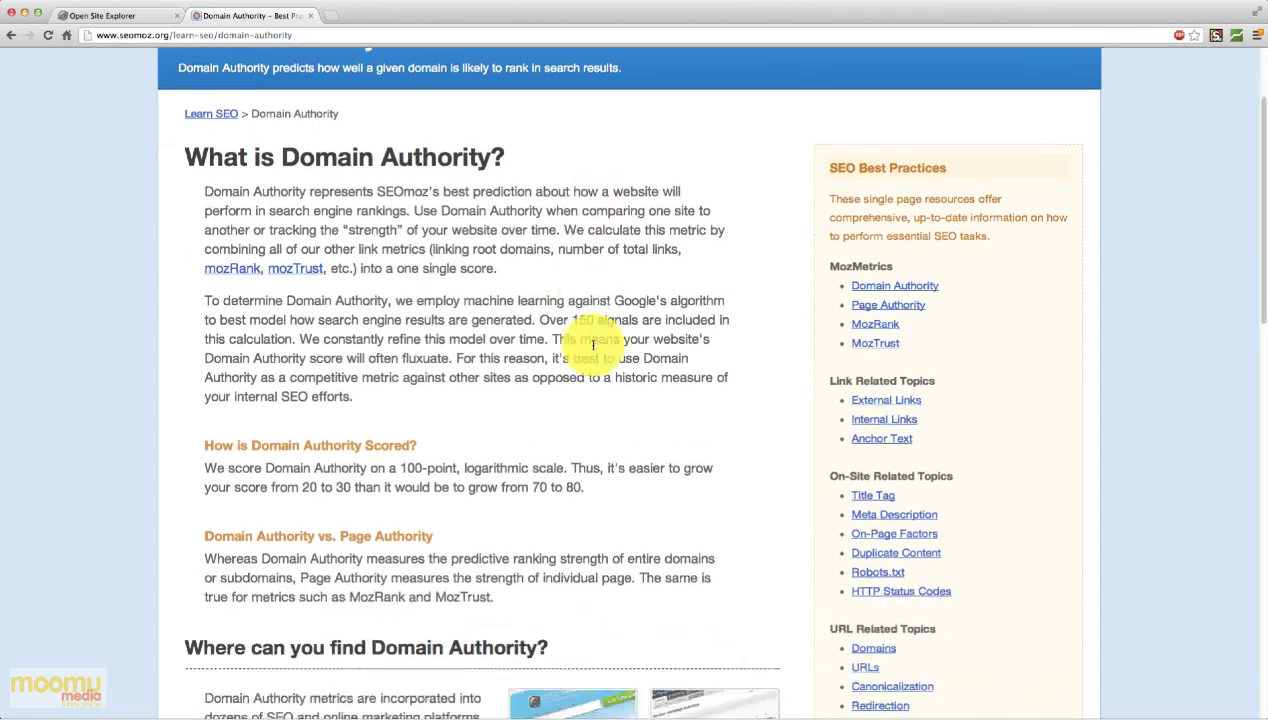
{"action": "scroll", "coordinate": [592, 355], "scroll_direction": "down", "scroll_amount": 10}
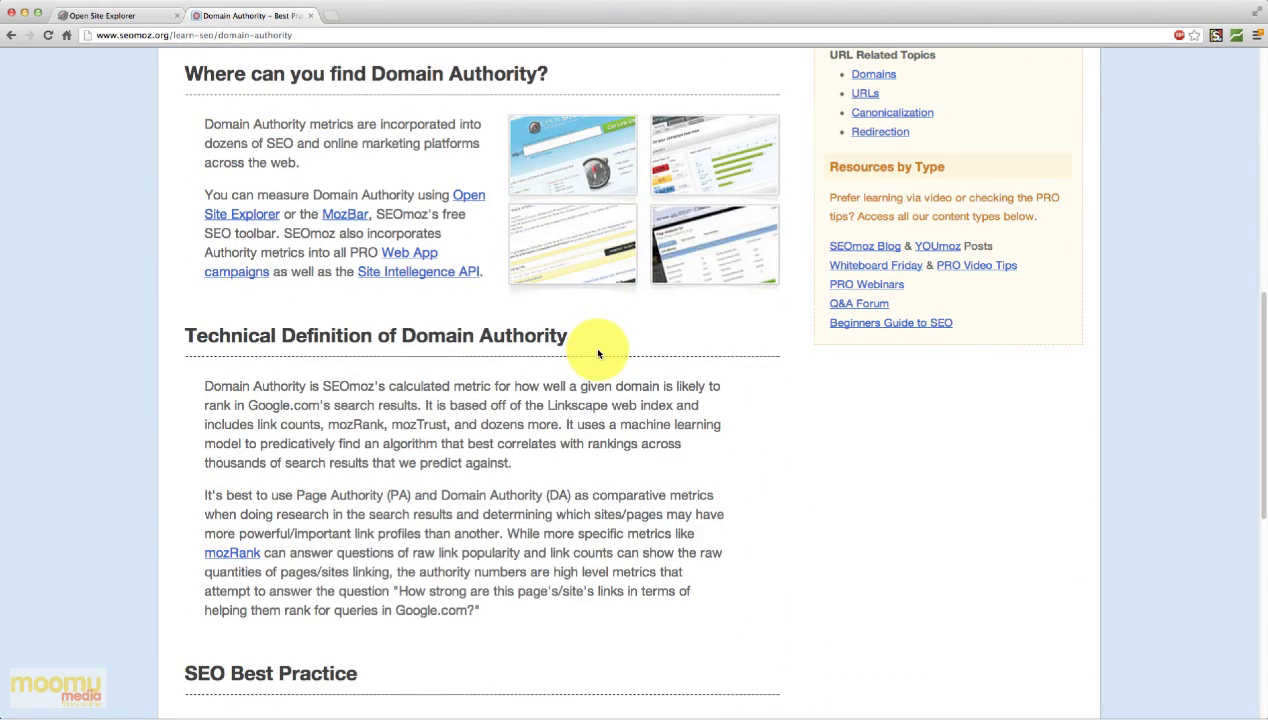
{"action": "scroll", "coordinate": [598, 353], "scroll_direction": "down", "scroll_amount": 3}
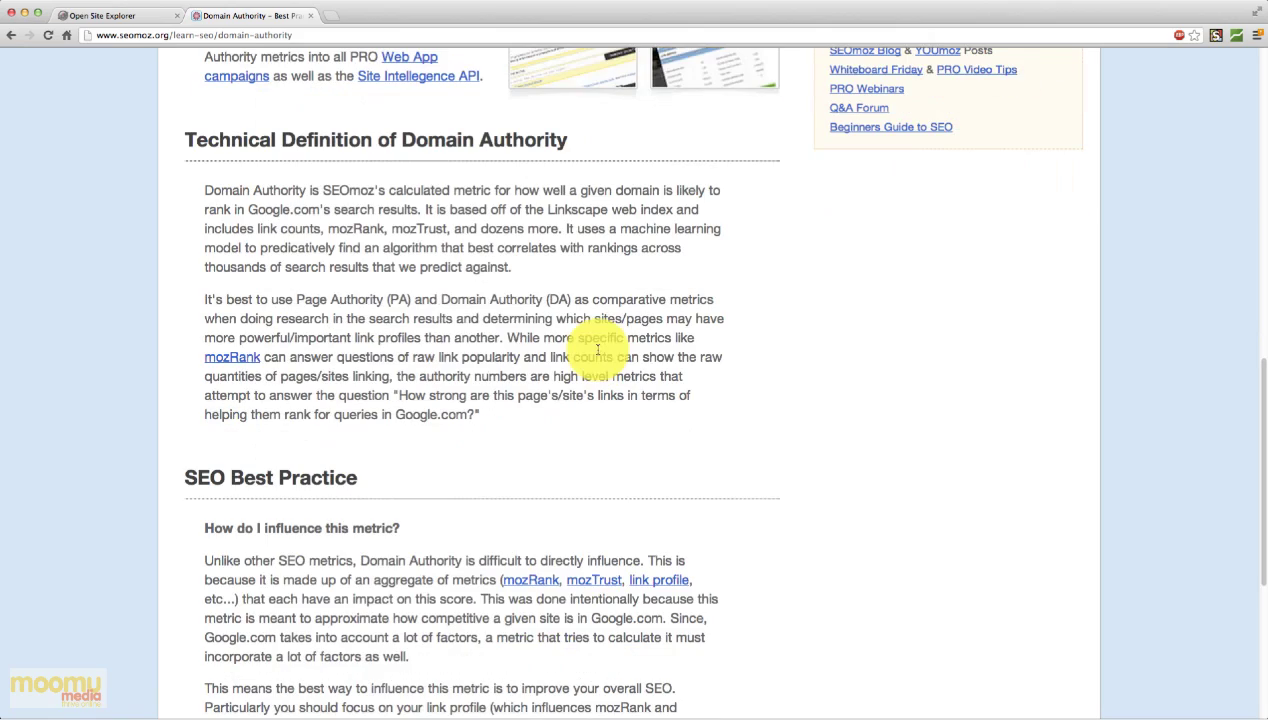
Return to the carsales.com.au report and examine the linking page titles, URLs and anchor text of the first inbound links.
{"action": "left_click", "coordinate": [122, 18]}
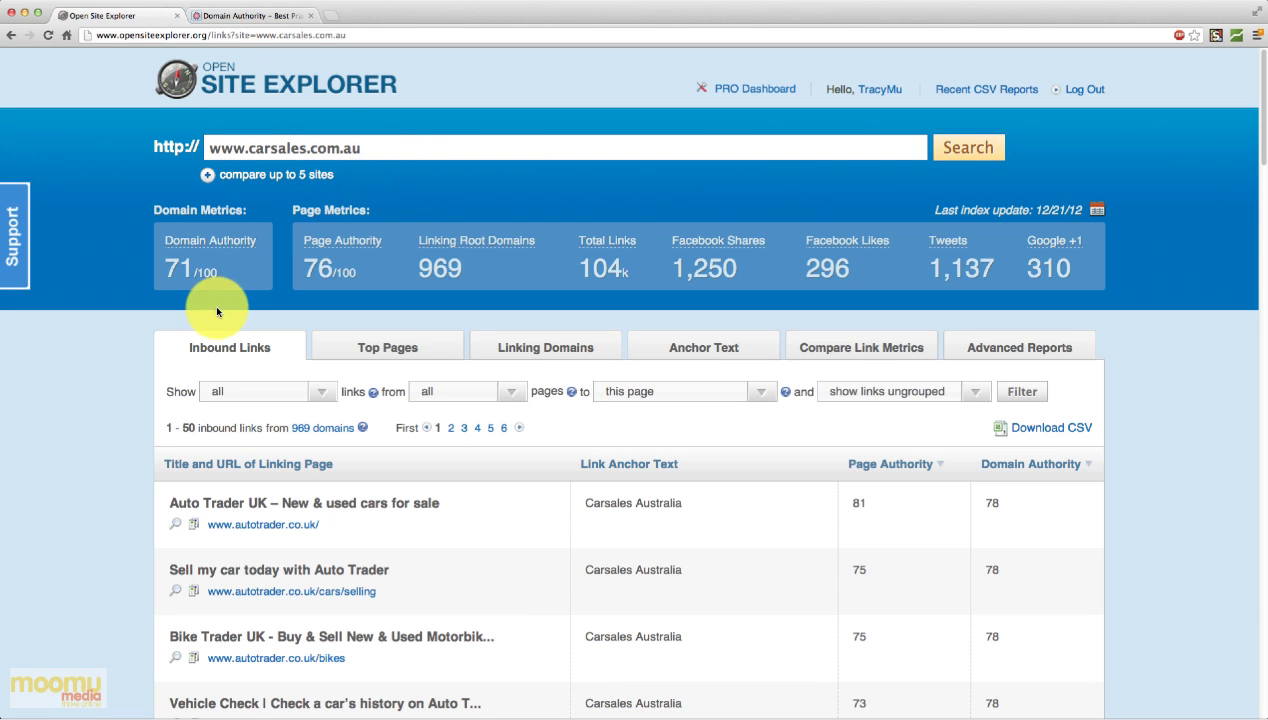
{"action": "scroll", "coordinate": [155, 371], "scroll_direction": "down", "scroll_amount": 3}
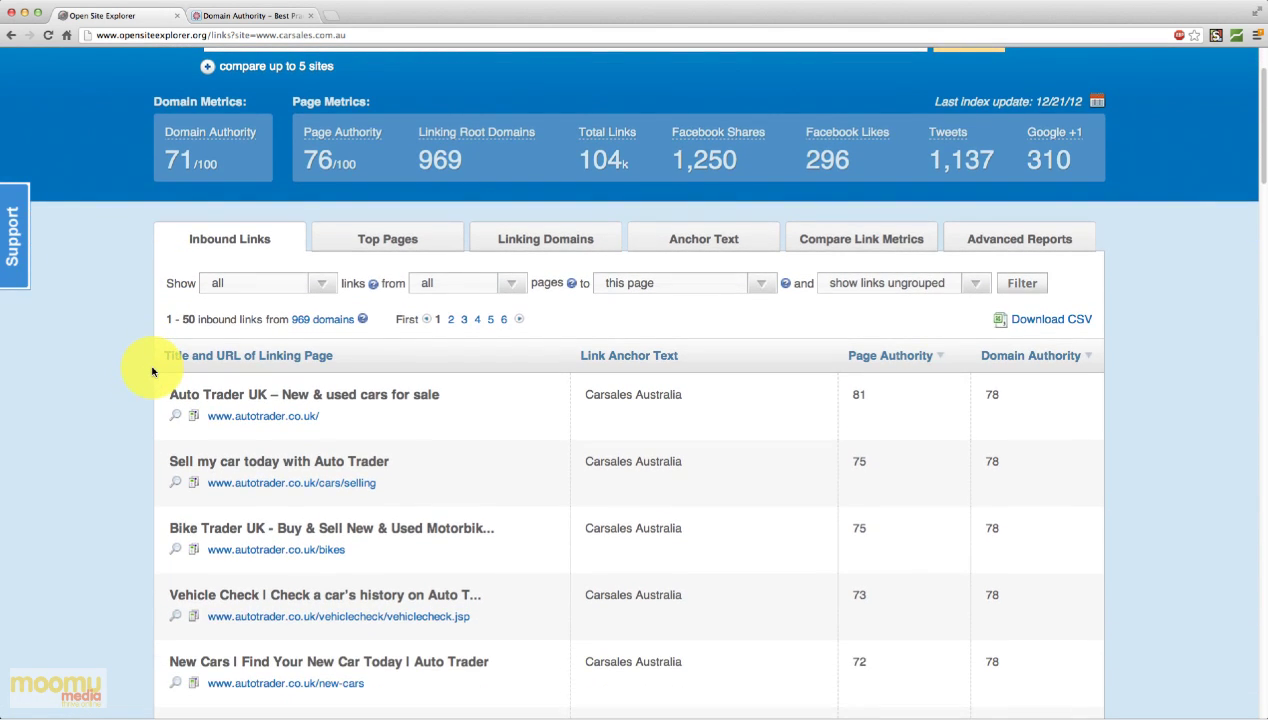
{"action": "left_click", "coordinate": [136, 243]}
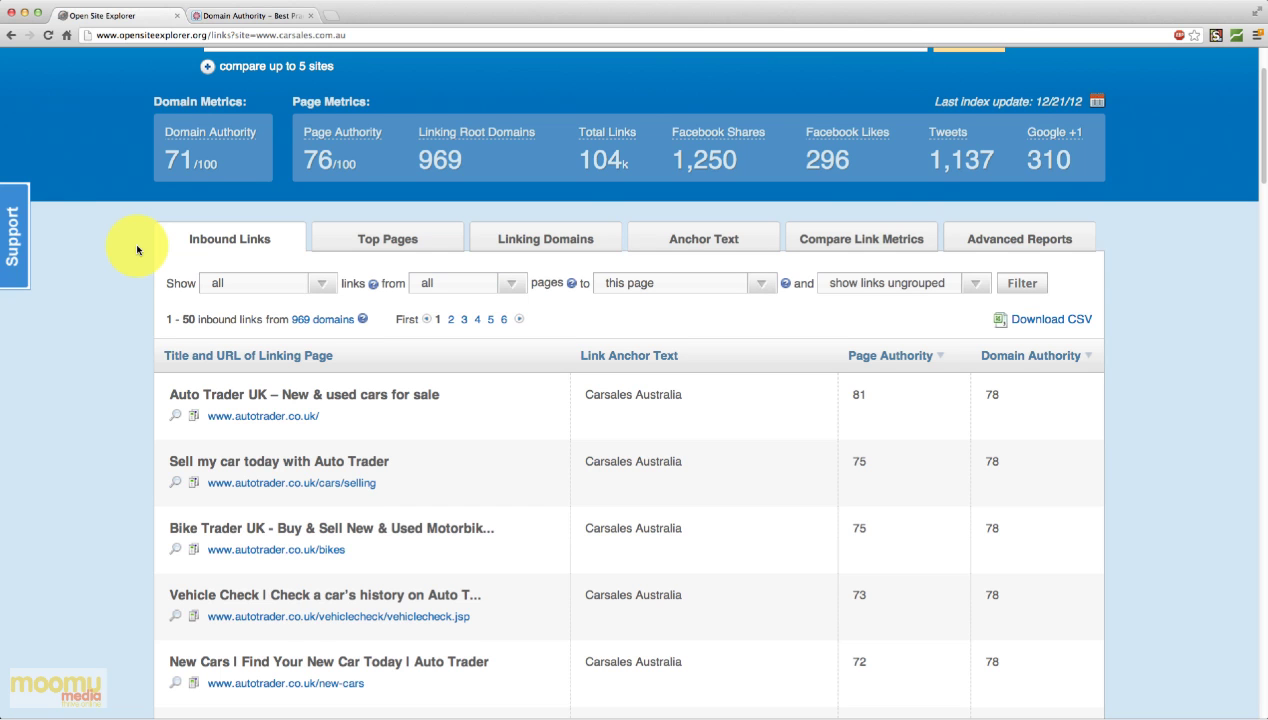
{"action": "scroll", "coordinate": [150, 290], "scroll_direction": "down", "scroll_amount": 1}
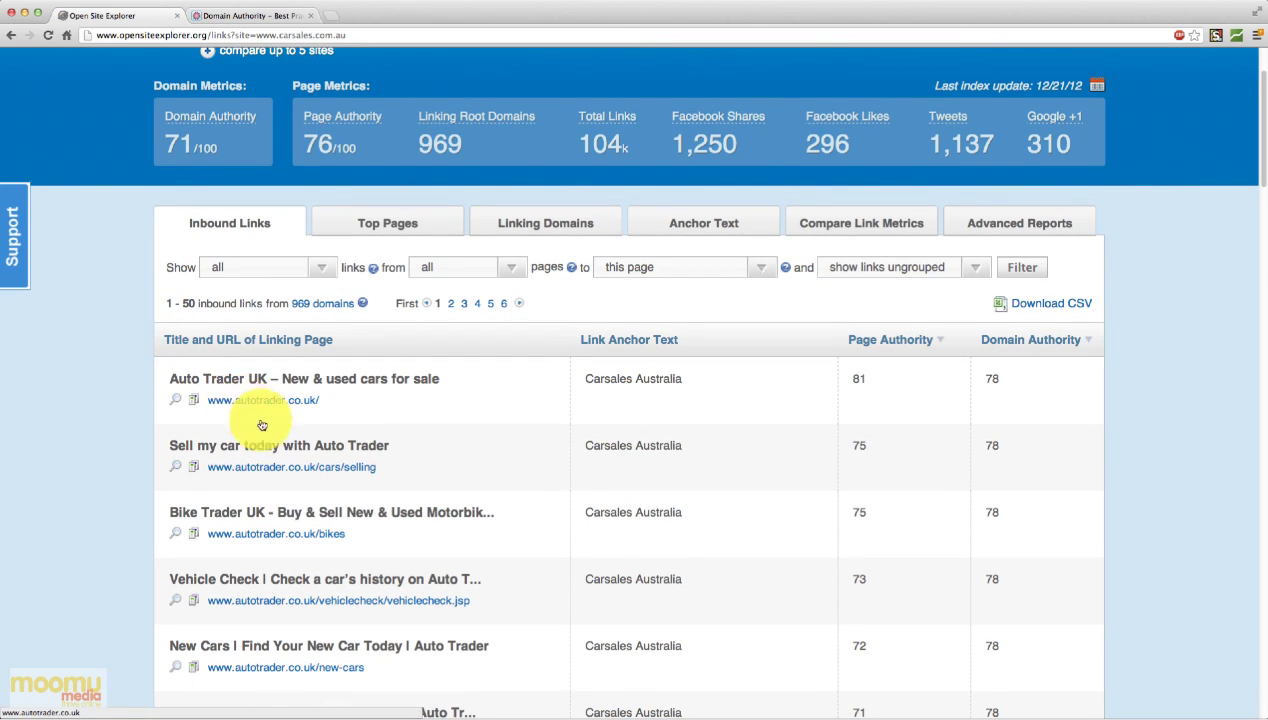
{"action": "left_click_drag", "start_coordinate": [176, 378], "coordinate": [456, 376]}
{"action": "left_click", "coordinate": [458, 379]}
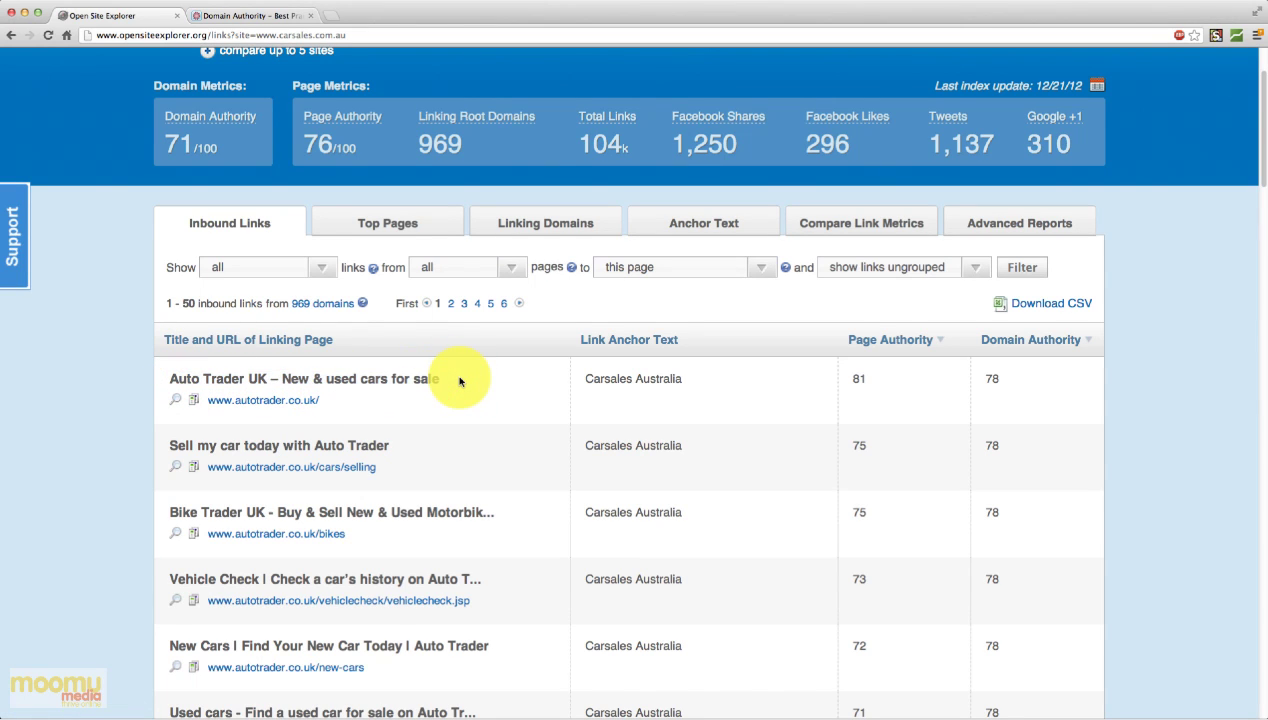
{"action": "left_click", "coordinate": [580, 339]}
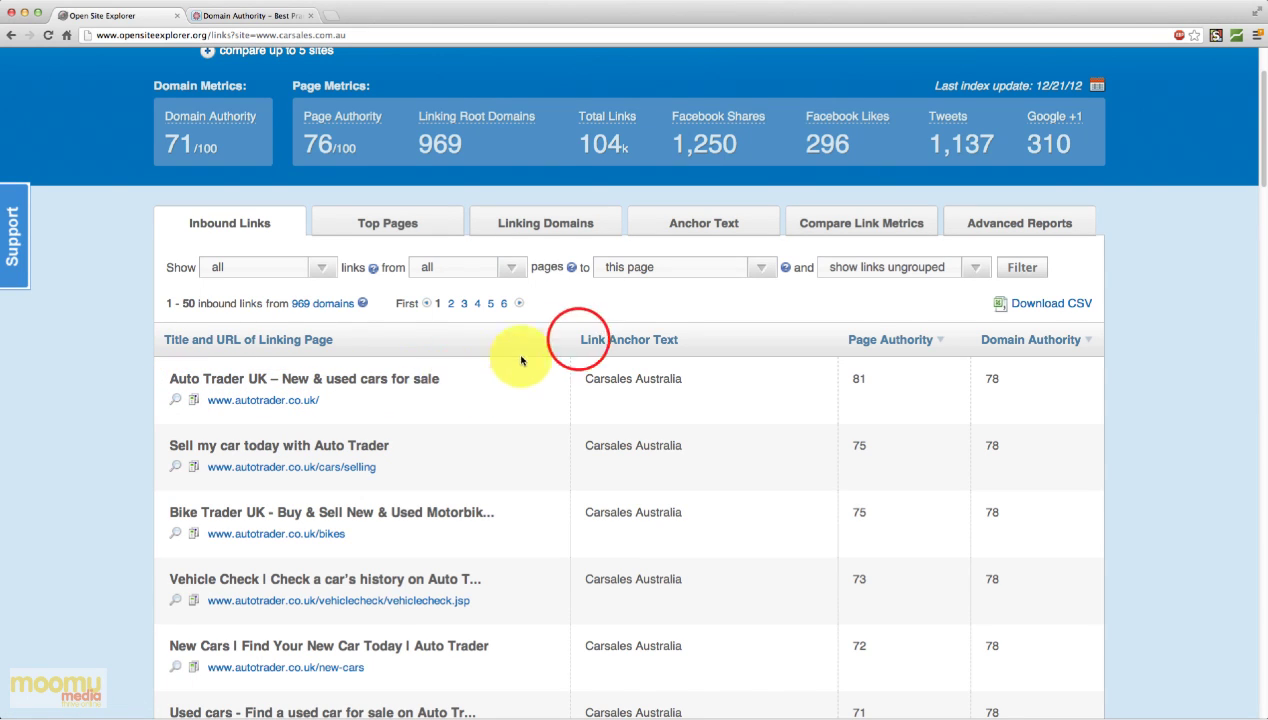
{"action": "left_click_drag", "start_coordinate": [580, 339], "coordinate": [585, 381]}
{"action": "left_click", "coordinate": [740, 388]}
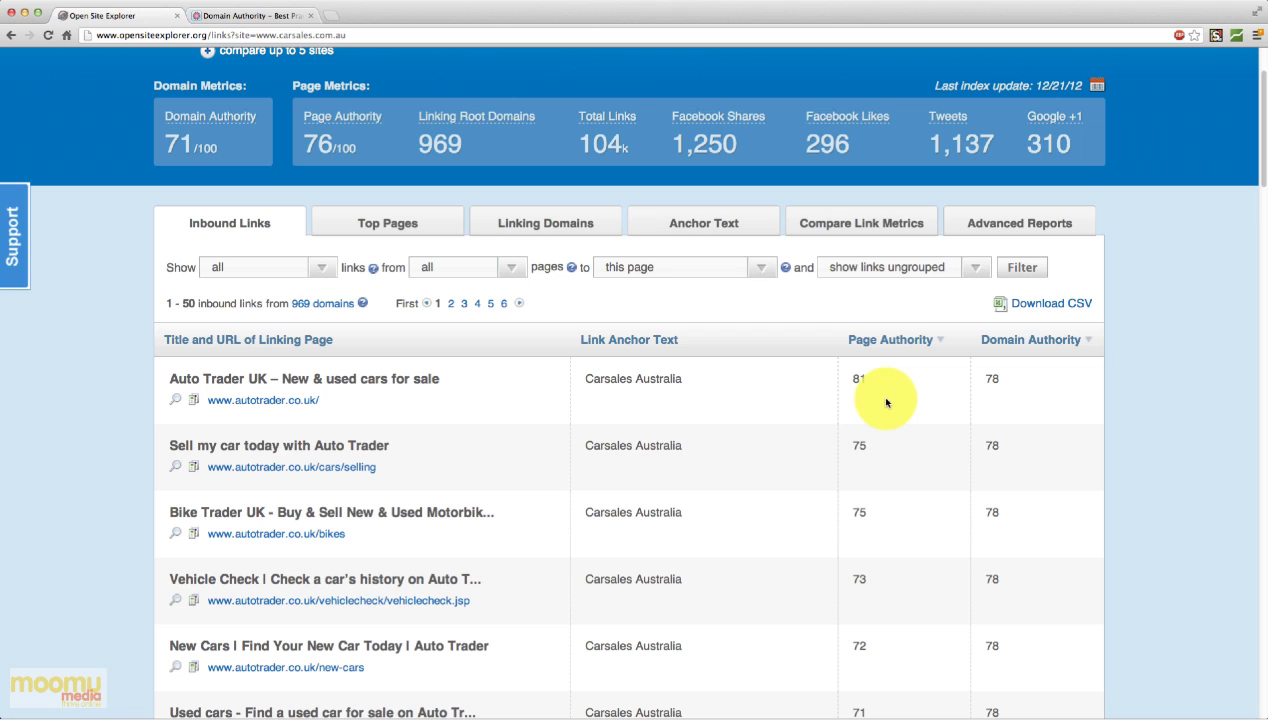
Open the Auto Trader UK linking page separately, find "carsales" on it, and close that page.
{"action": "left_click_drag", "start_coordinate": [352, 395], "coordinate": [191, 401]}
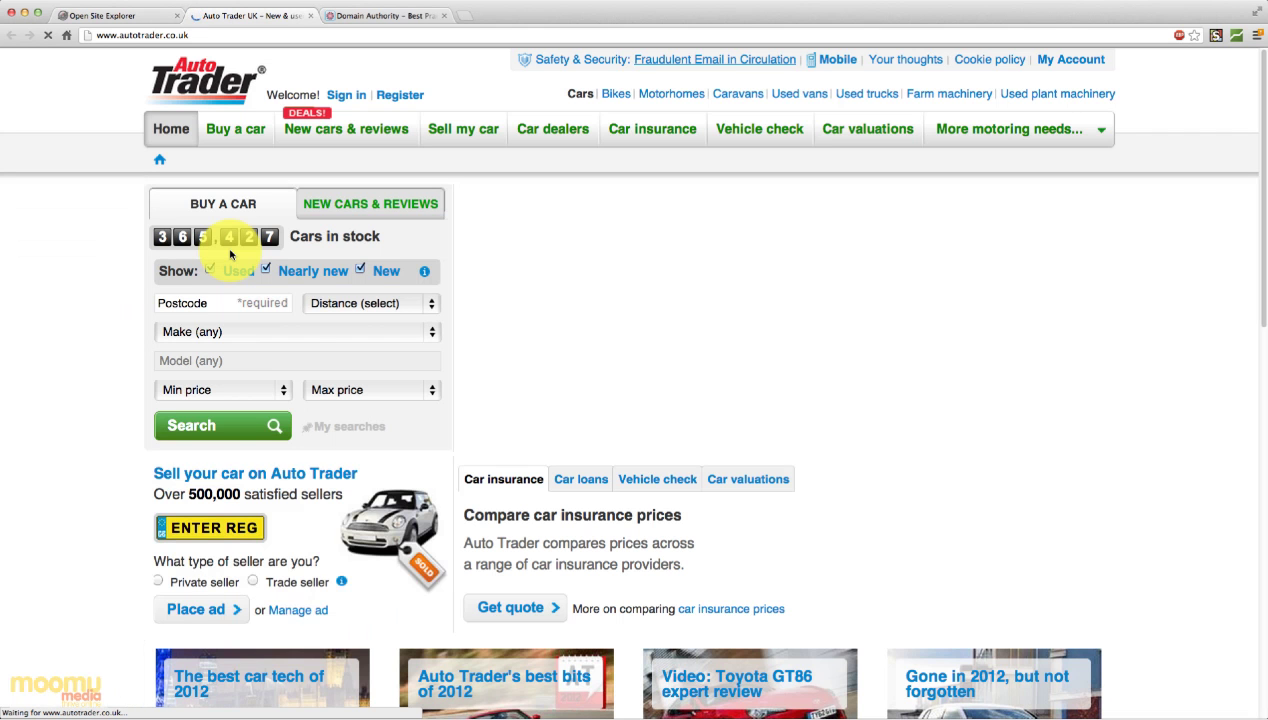
{"action": "key", "text": "super+f"}
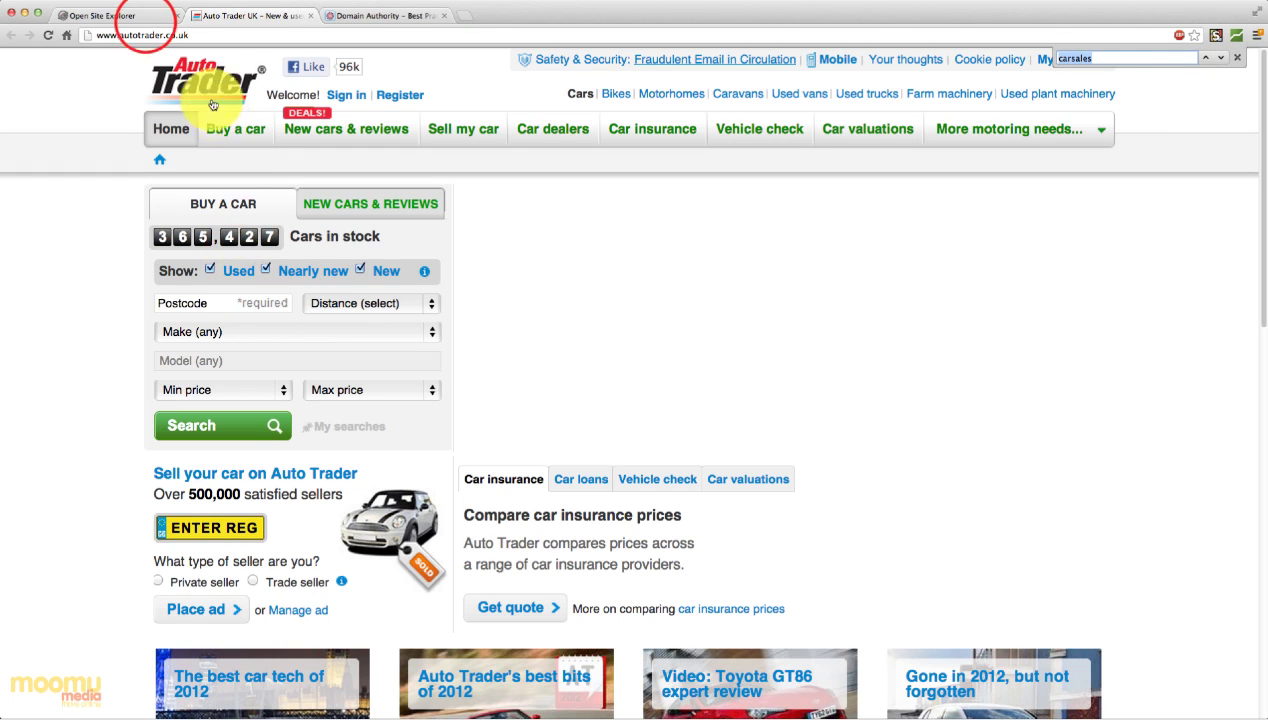
{"action": "left_click", "coordinate": [145, 20]}
{"action": "left_click", "coordinate": [213, 15]}
{"action": "left_click", "coordinate": [1143, 52]}
{"action": "key", "text": "Return"}
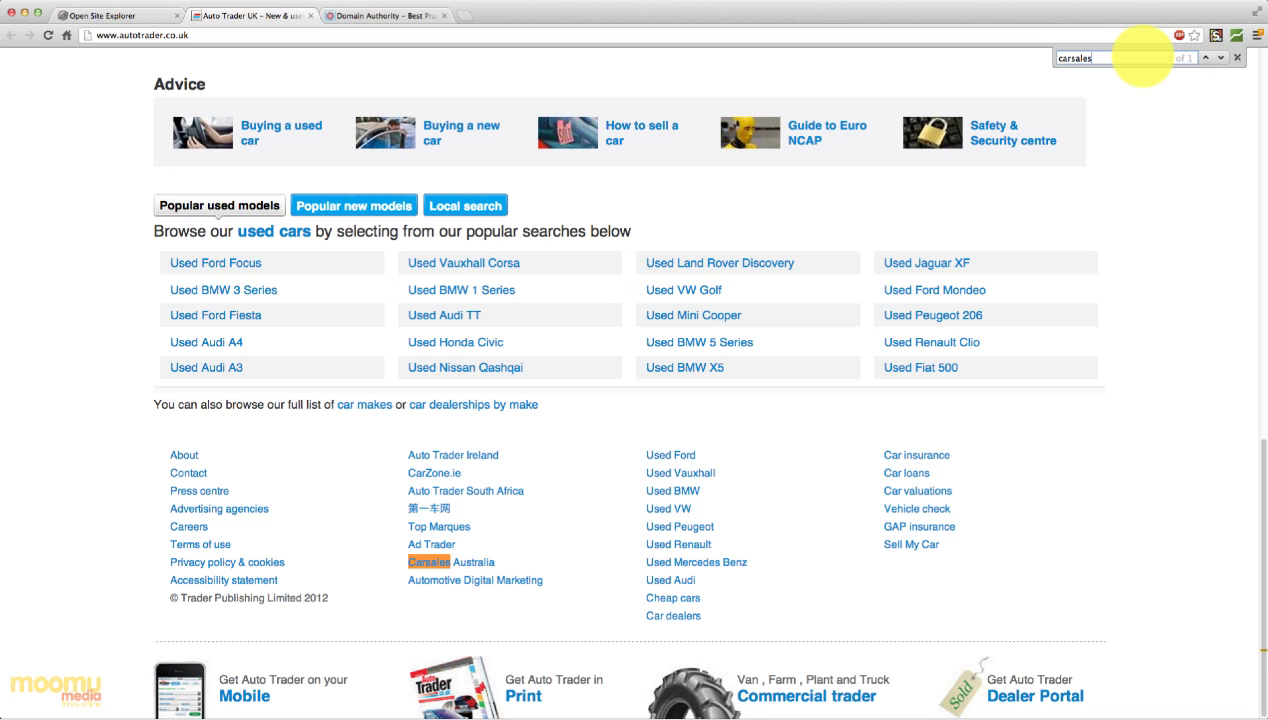
{"action": "key", "text": "super+w"}
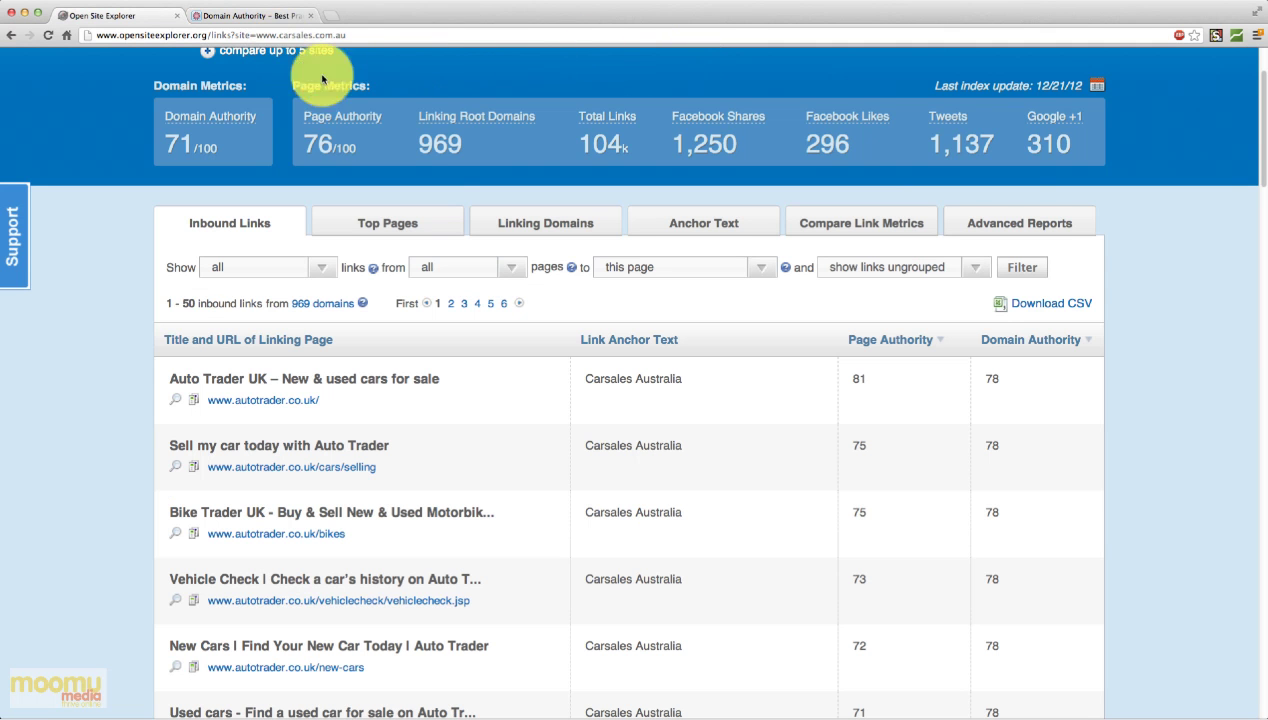
Review the first inbound links and view the filter options for the type of links shown.
{"action": "scroll", "coordinate": [160, 420], "scroll_direction": "down", "scroll_amount": 5}
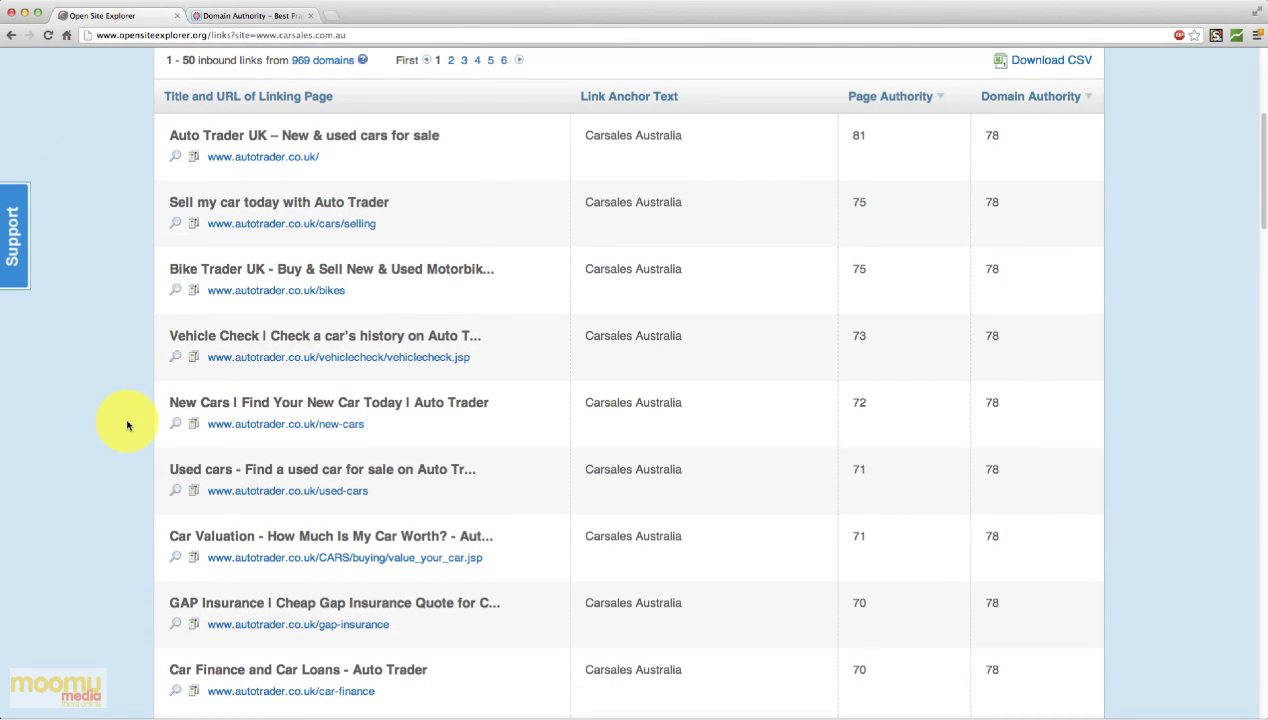
{"action": "scroll", "coordinate": [127, 425], "scroll_direction": "up", "scroll_amount": 5}
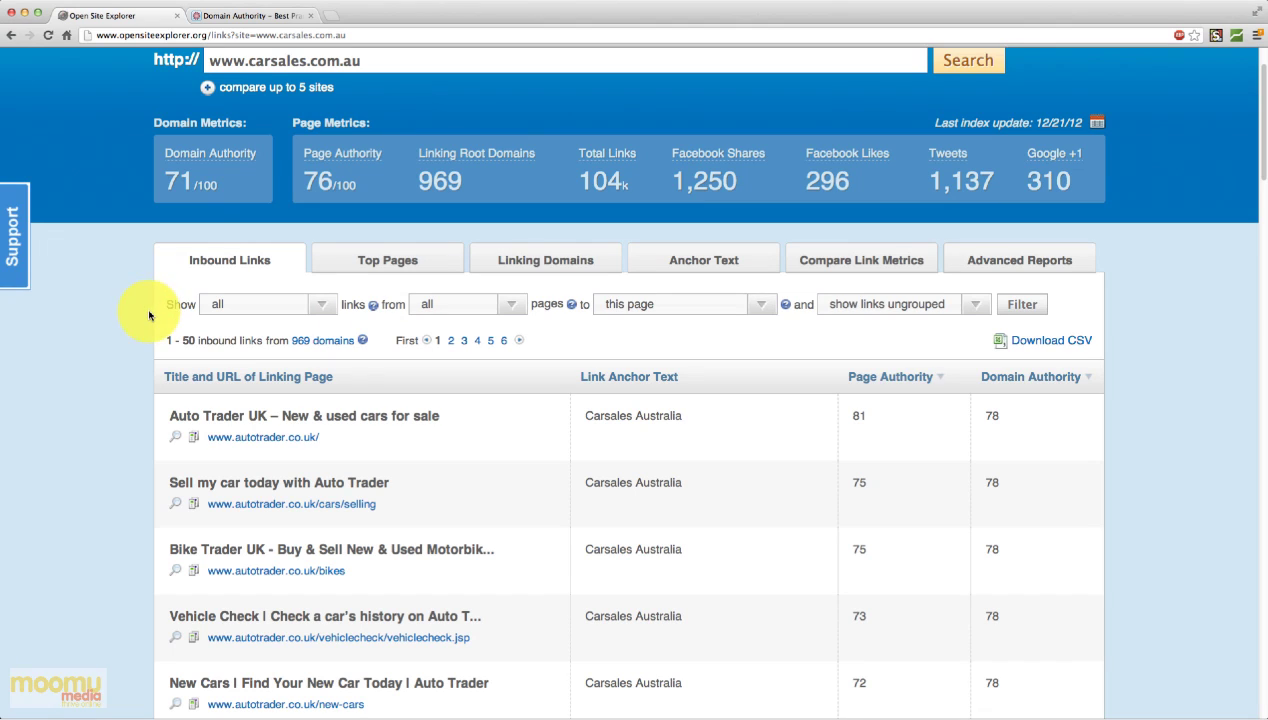
{"action": "left_click", "coordinate": [316, 306]}
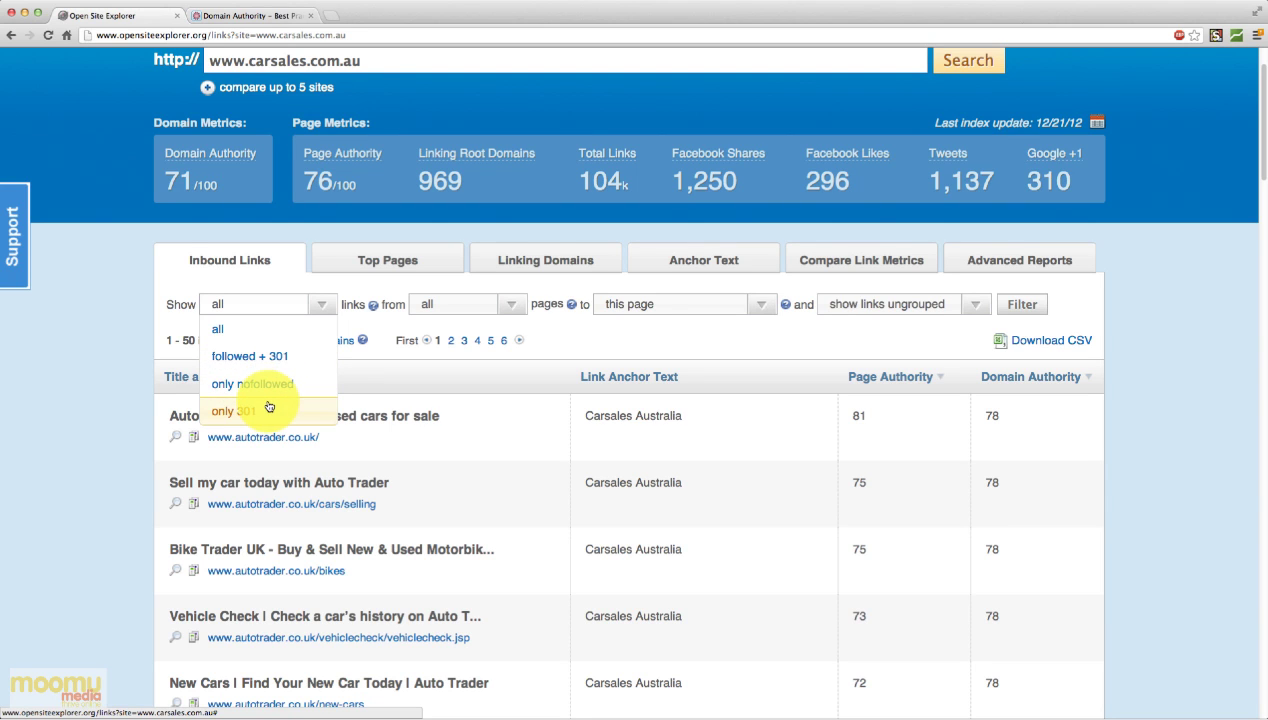
{"action": "left_click", "coordinate": [150, 363]}
Examine the entries marked nofollow further down the inbound links list.
{"action": "scroll", "coordinate": [181, 391], "scroll_direction": "down", "scroll_amount": 10}
{"action": "scroll", "coordinate": [184, 400], "scroll_direction": "down", "scroll_amount": 15}
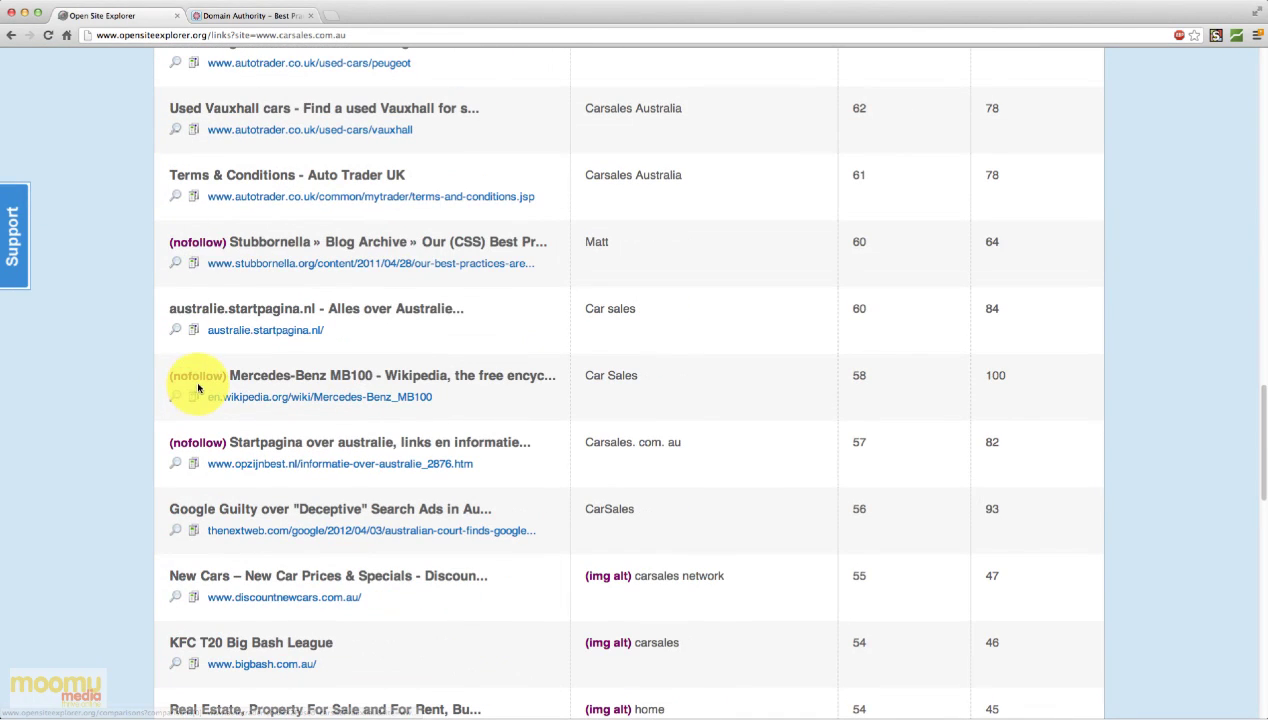
{"action": "mouse_move", "coordinate": [168, 240]}
{"action": "left_mouse_down"}
{"action": "mouse_move", "coordinate": [268, 237]}
{"action": "mouse_move", "coordinate": [269, 226]}
{"action": "left_mouse_up"}
{"action": "left_click", "coordinate": [269, 226]}
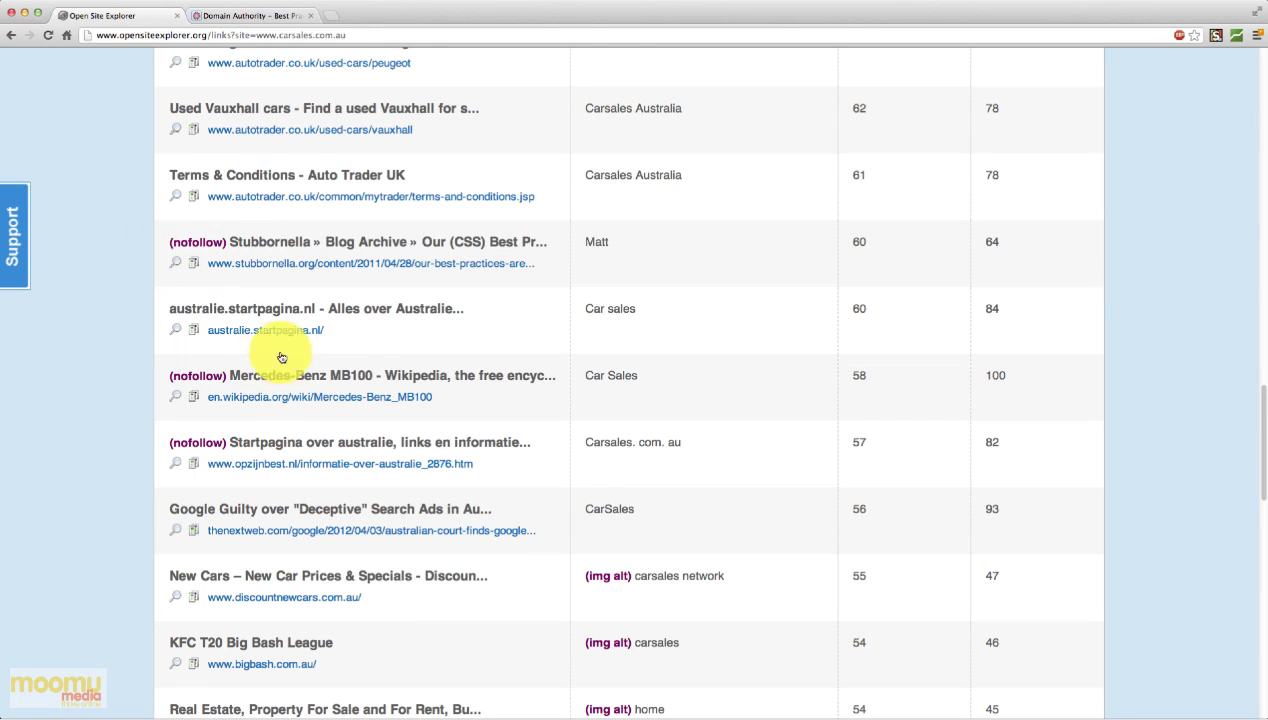
{"action": "scroll", "coordinate": [252, 385], "scroll_direction": "up", "scroll_amount": 7}
{"action": "scroll", "coordinate": [243, 405], "scroll_direction": "up", "scroll_amount": 15}
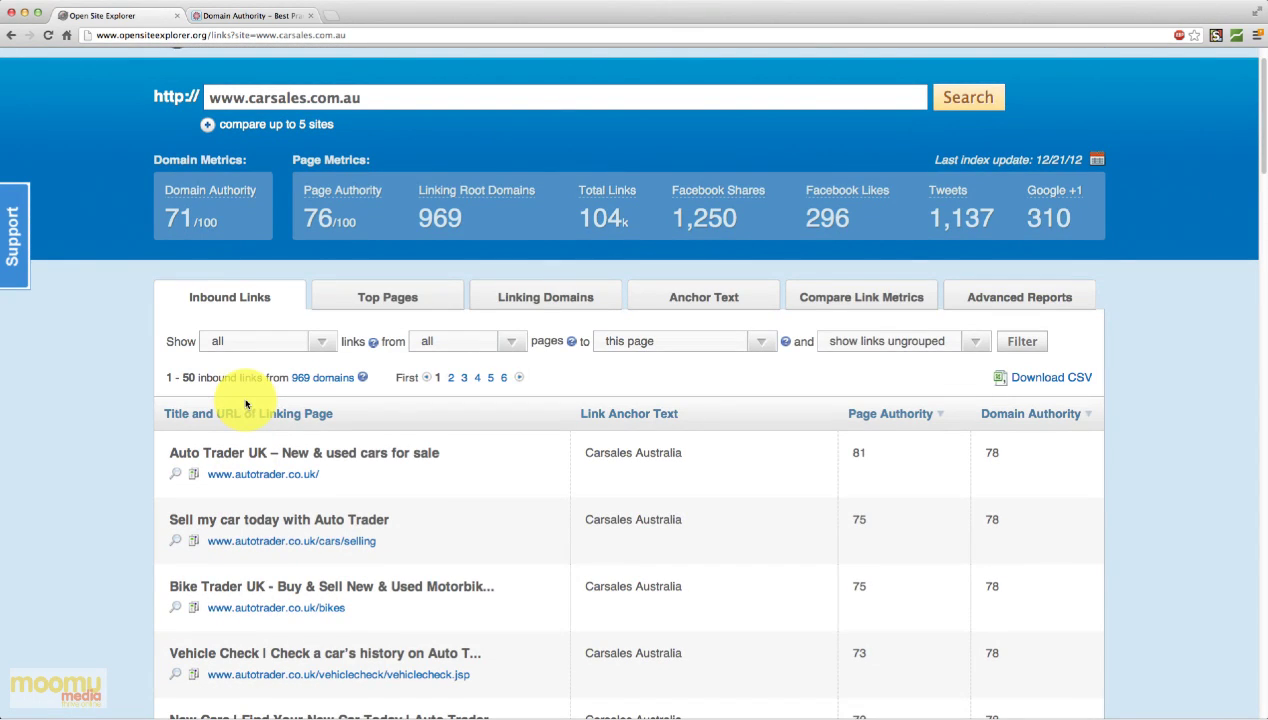
View the inbound link filter options for the source pages and for the target pages.
{"action": "scroll", "coordinate": [245, 404], "scroll_direction": "down", "scroll_amount": 1}
{"action": "left_click", "coordinate": [511, 341]}
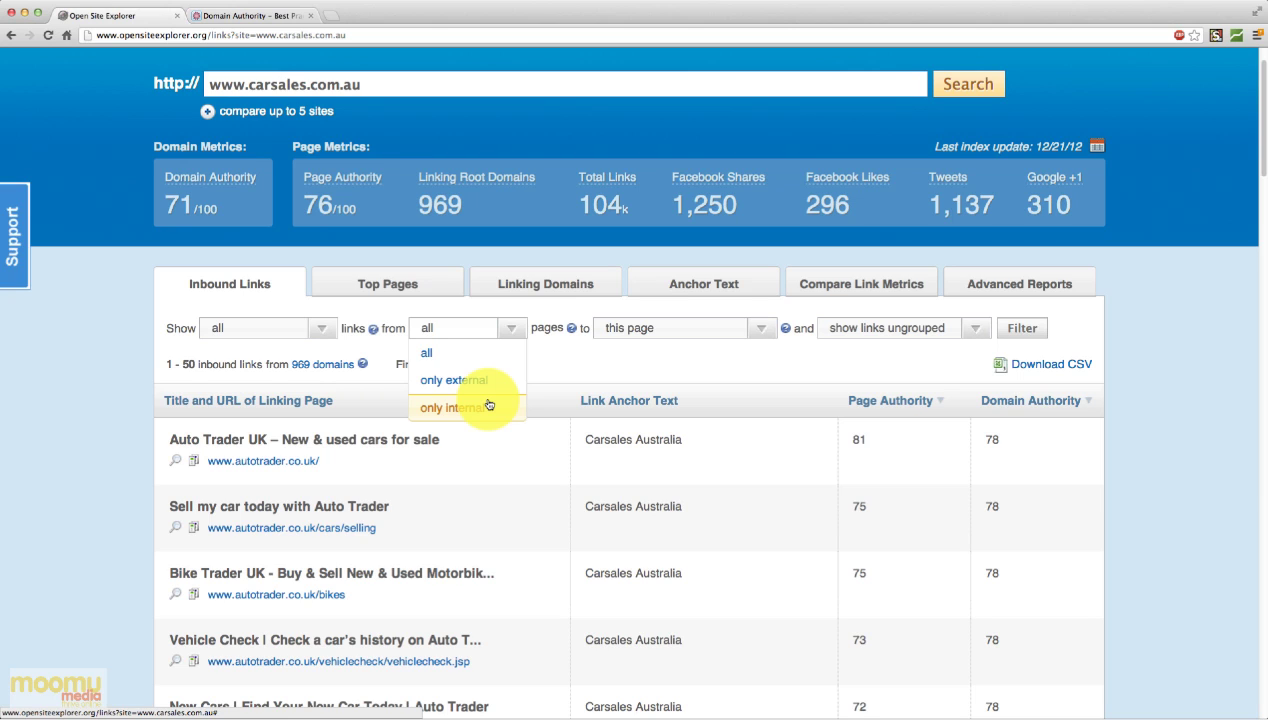
{"action": "left_click", "coordinate": [580, 359]}
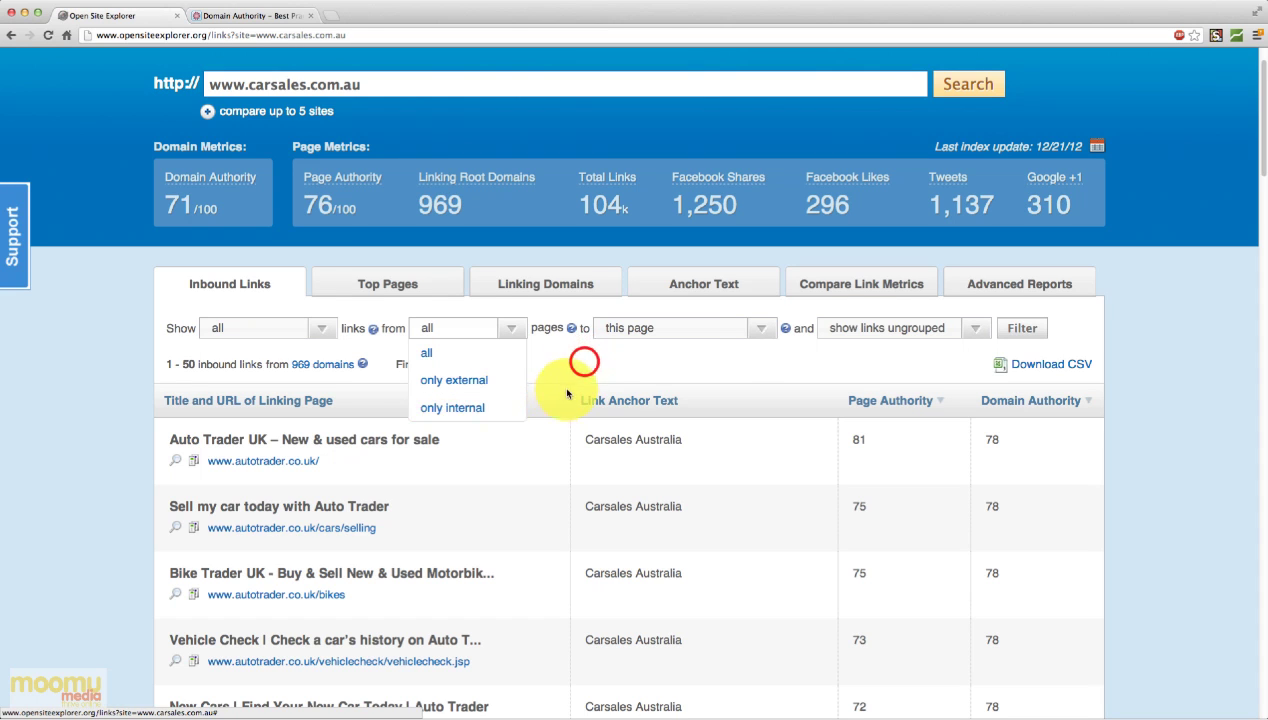
{"action": "left_click", "coordinate": [746, 335]}
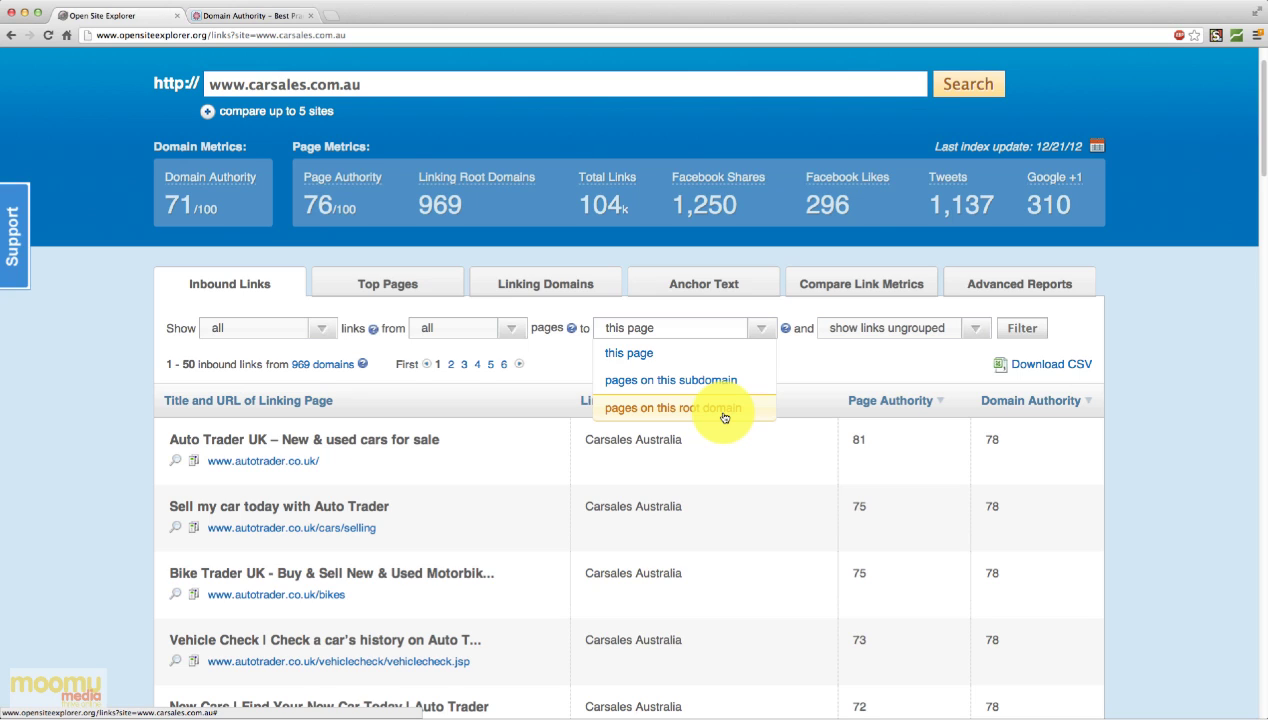
{"action": "left_click", "coordinate": [840, 393]}
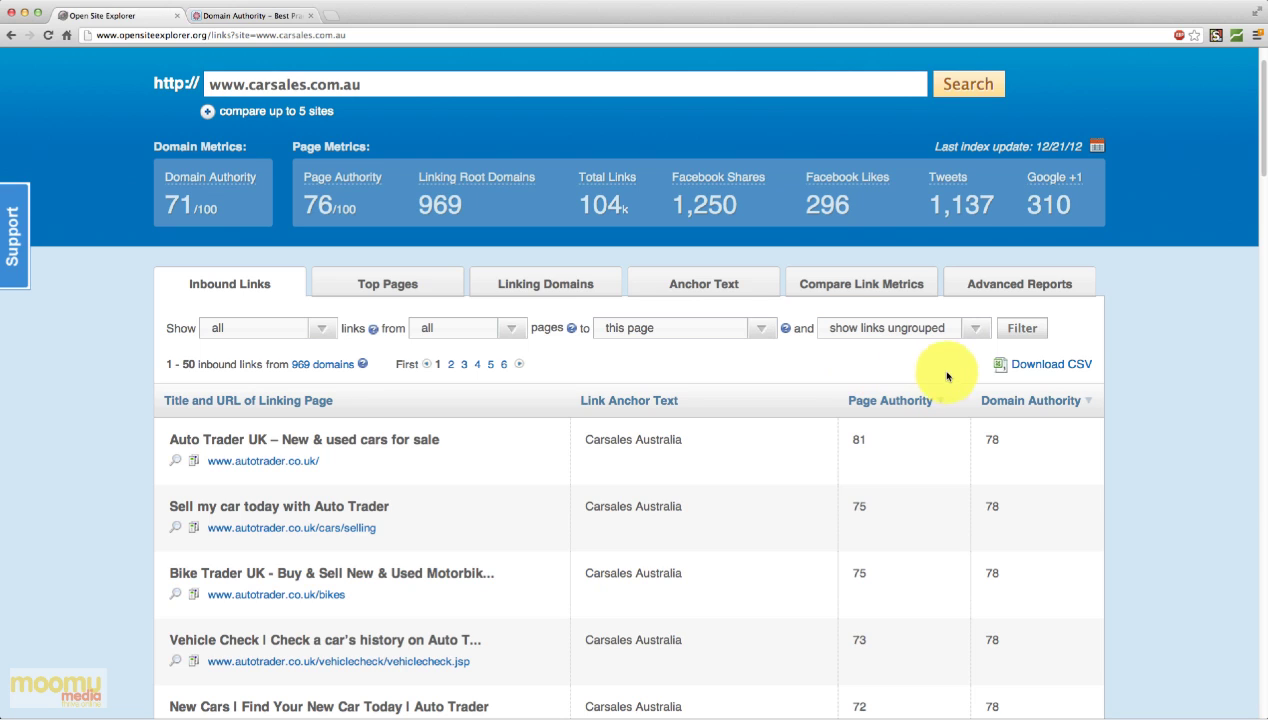
{"action": "mouse_move", "coordinate": [1028, 365]}
Open the Top Pages report and examine the home page's authority, linking root domains and inbound links.
{"action": "left_click", "coordinate": [388, 290]}
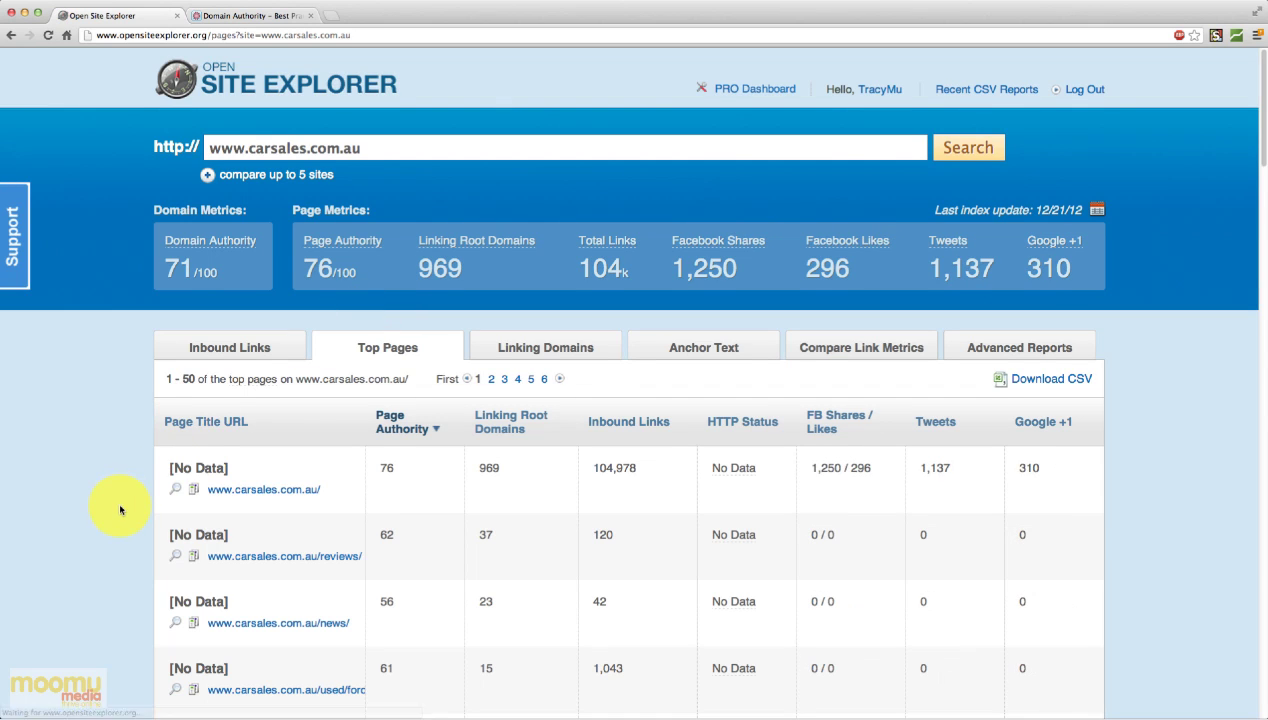
{"action": "scroll", "coordinate": [120, 510], "scroll_direction": "down", "scroll_amount": 1}
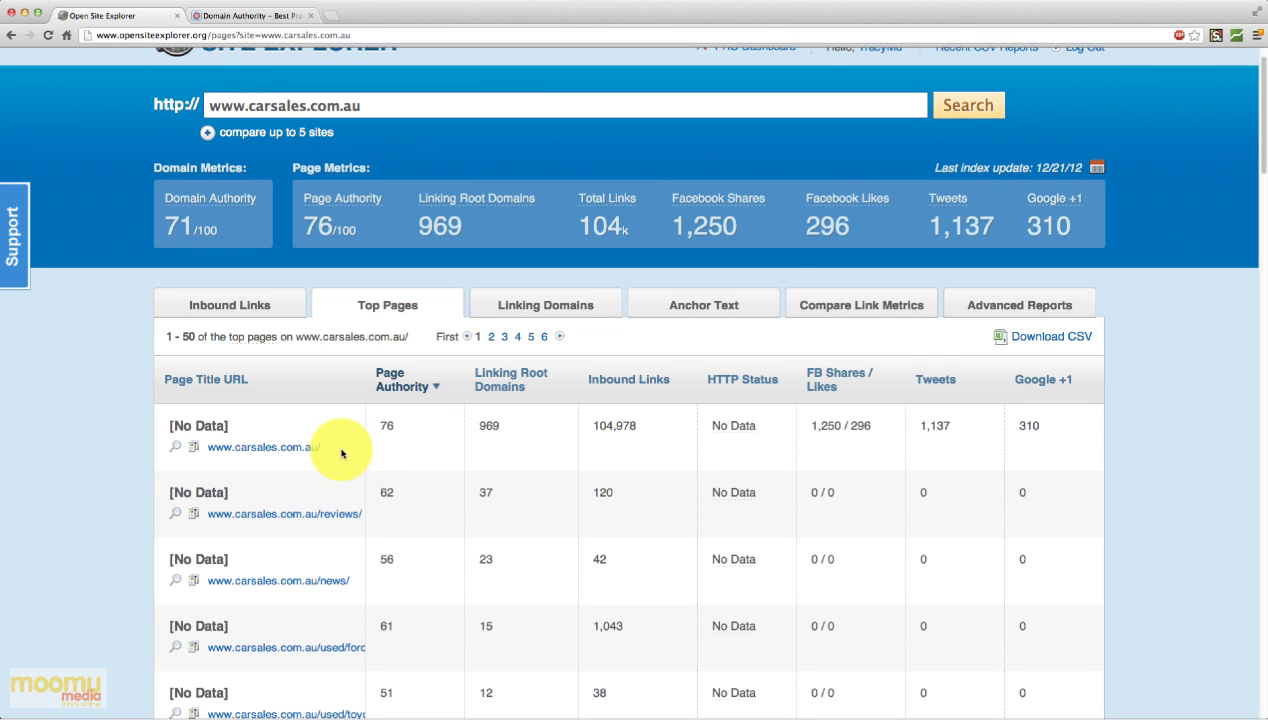
{"action": "scroll", "coordinate": [341, 453], "scroll_direction": "down", "scroll_amount": 1}
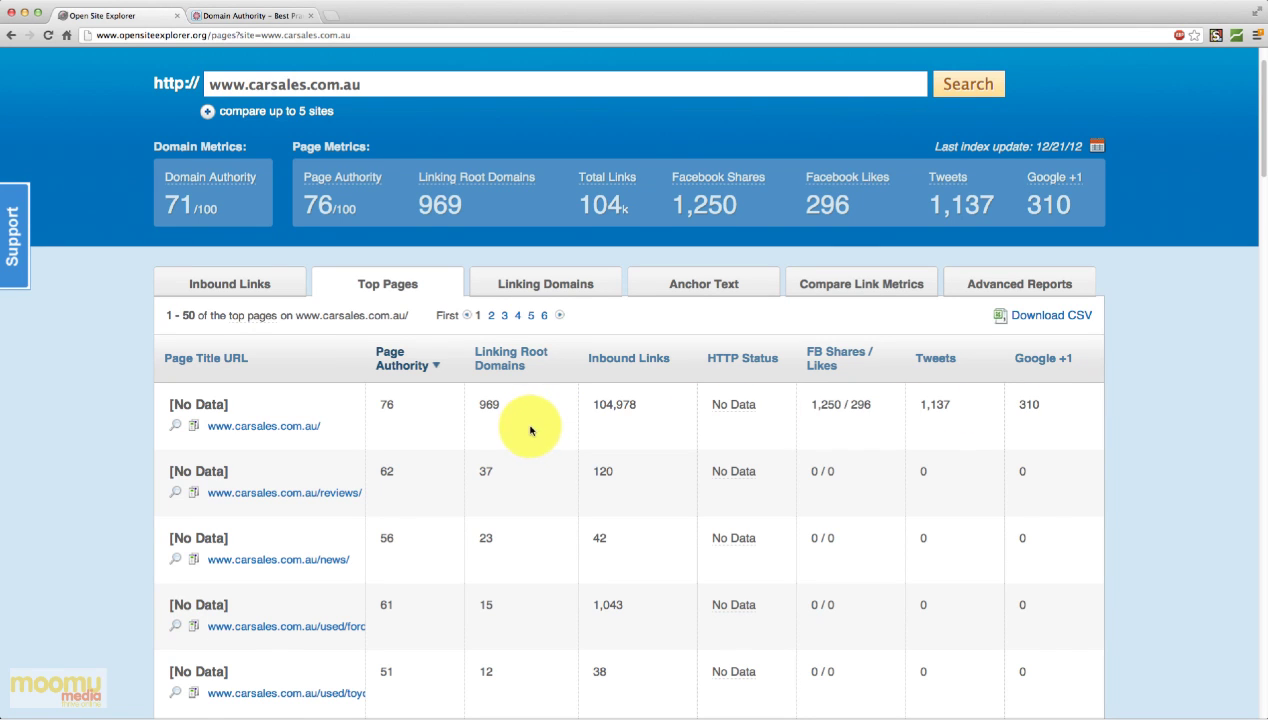
{"action": "scroll", "coordinate": [545, 420], "scroll_direction": "down", "scroll_amount": 2}
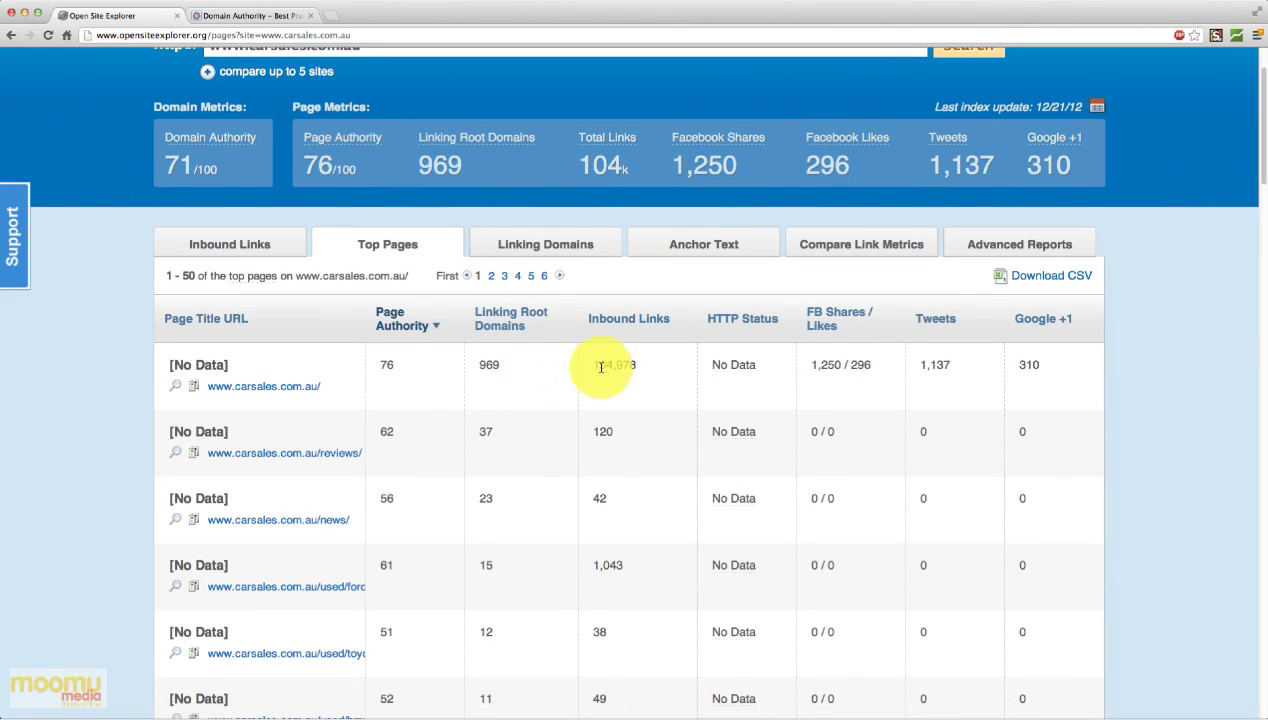
{"action": "left_click_drag", "start_coordinate": [594, 364], "coordinate": [645, 365]}
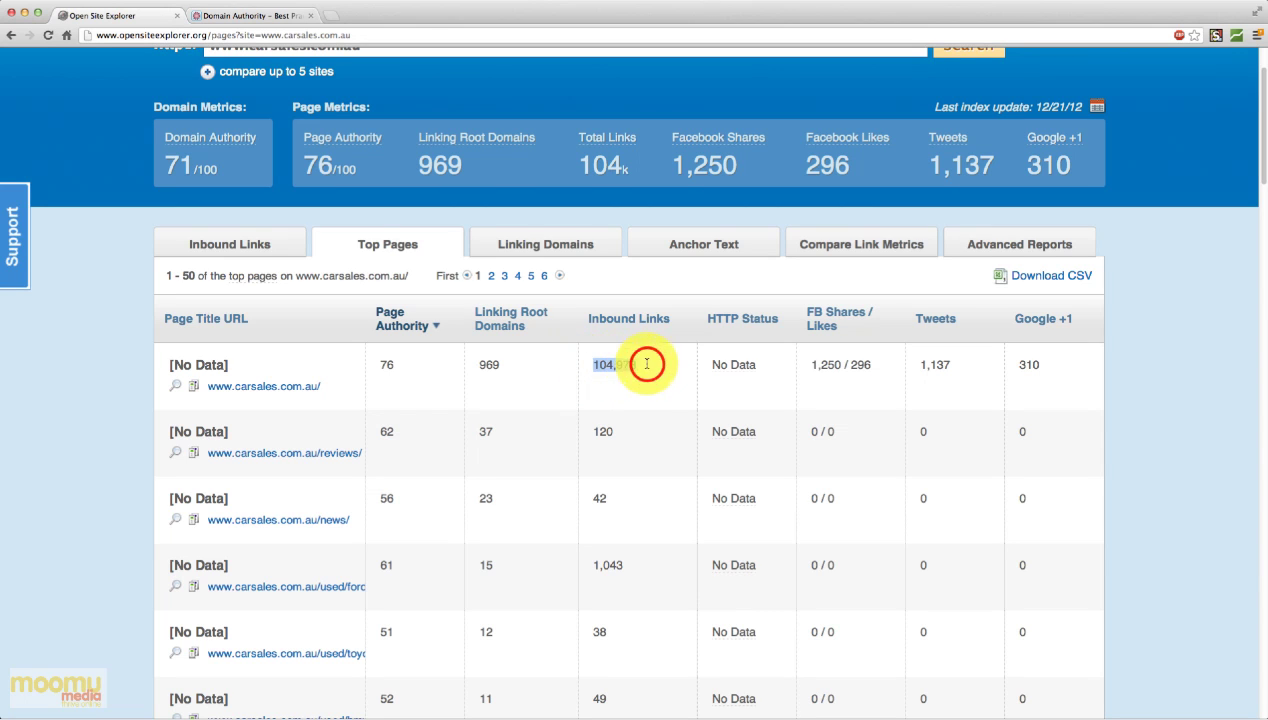
{"action": "left_click", "coordinate": [640, 366]}
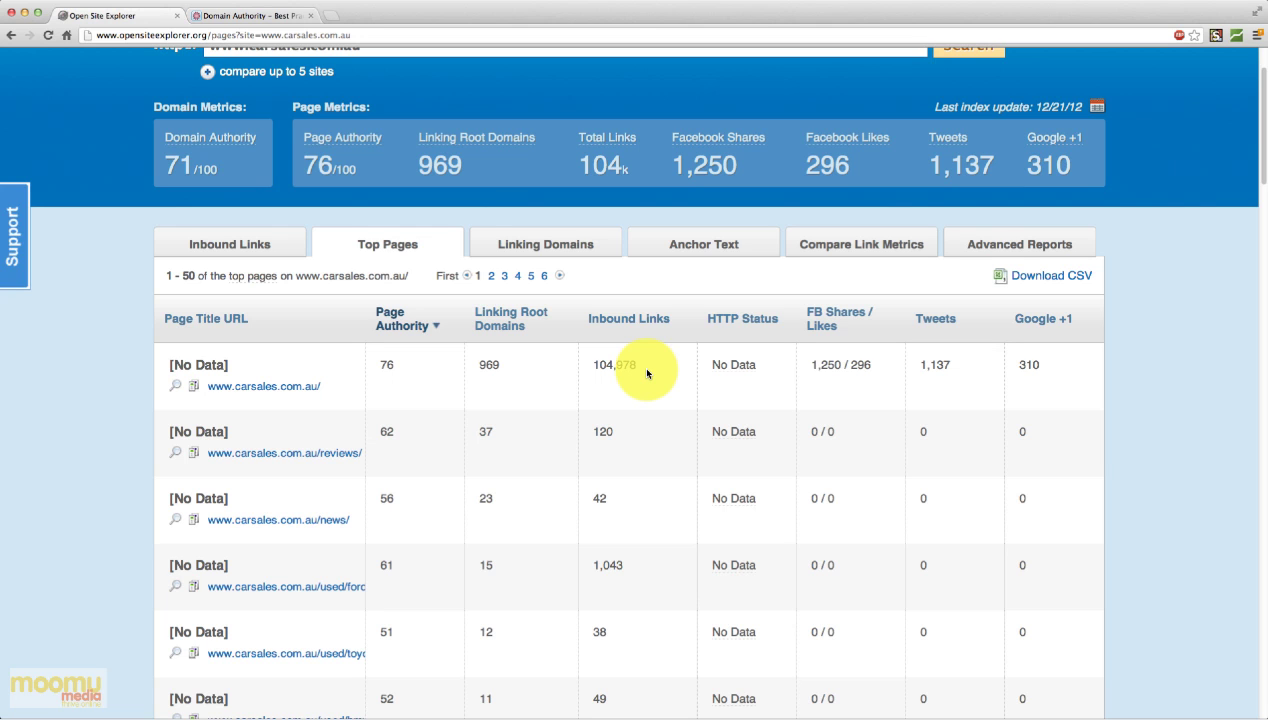
Open the Linking Domains report and examine the TLD distribution chart of the linking root domains.
{"action": "left_click", "coordinate": [563, 247]}
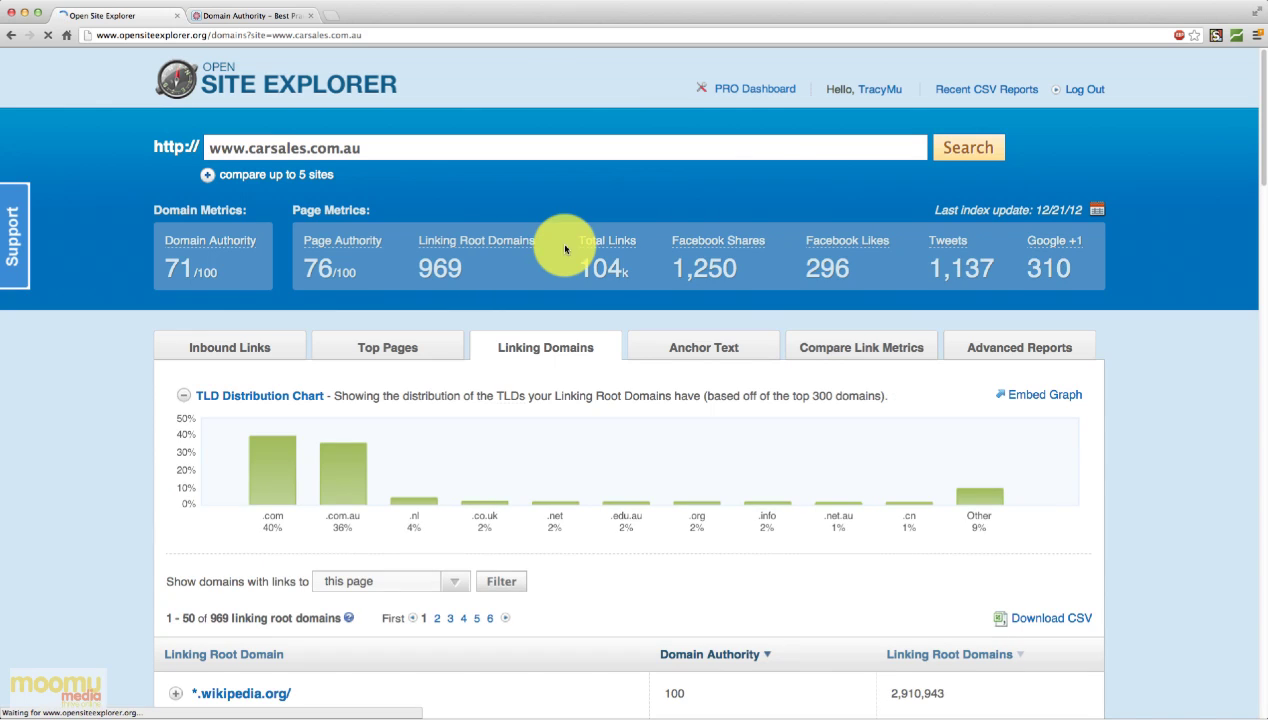
{"action": "scroll", "coordinate": [150, 440], "scroll_direction": "down", "scroll_amount": 2}
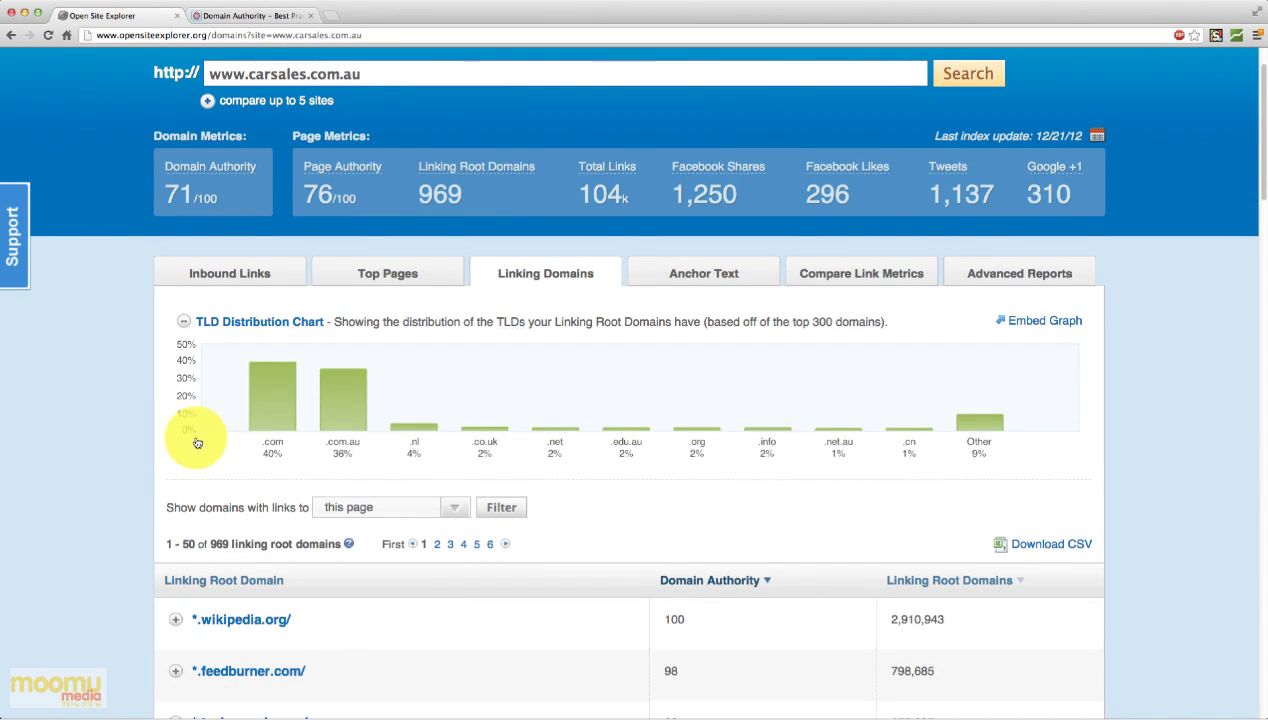
{"action": "left_click", "coordinate": [143, 455]}
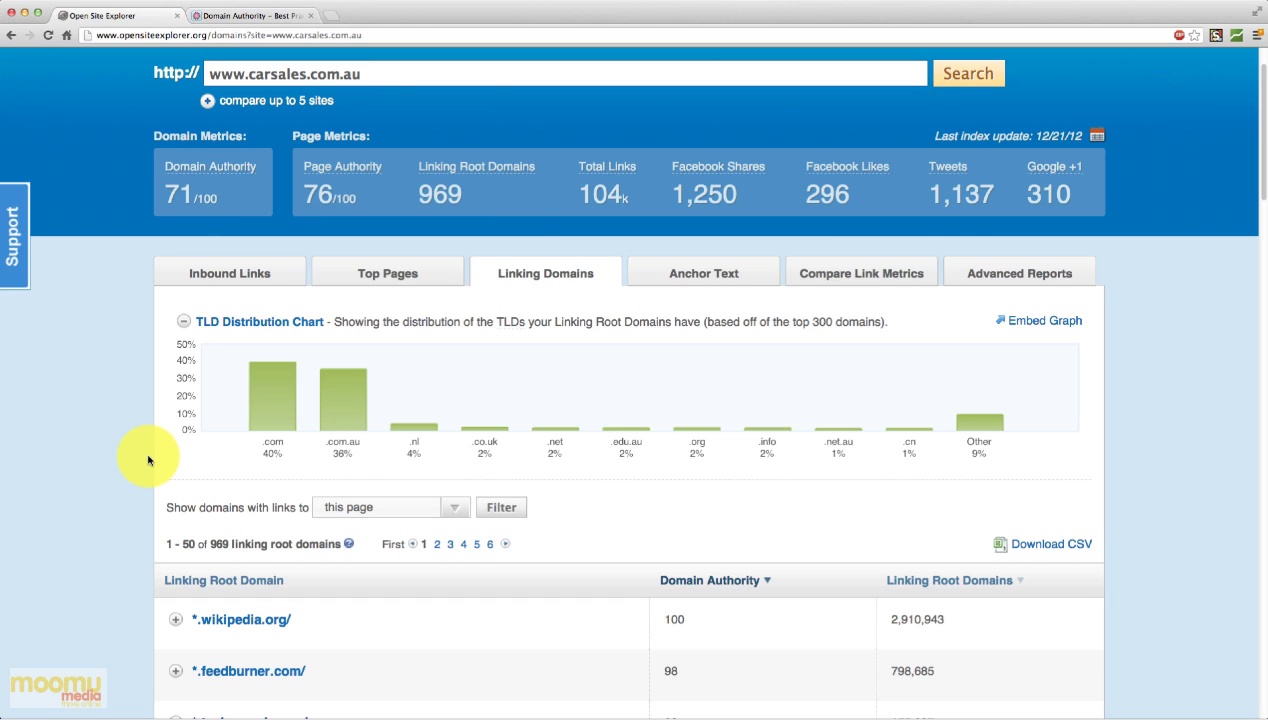
{"action": "scroll", "coordinate": [165, 460], "scroll_direction": "down", "scroll_amount": 2}
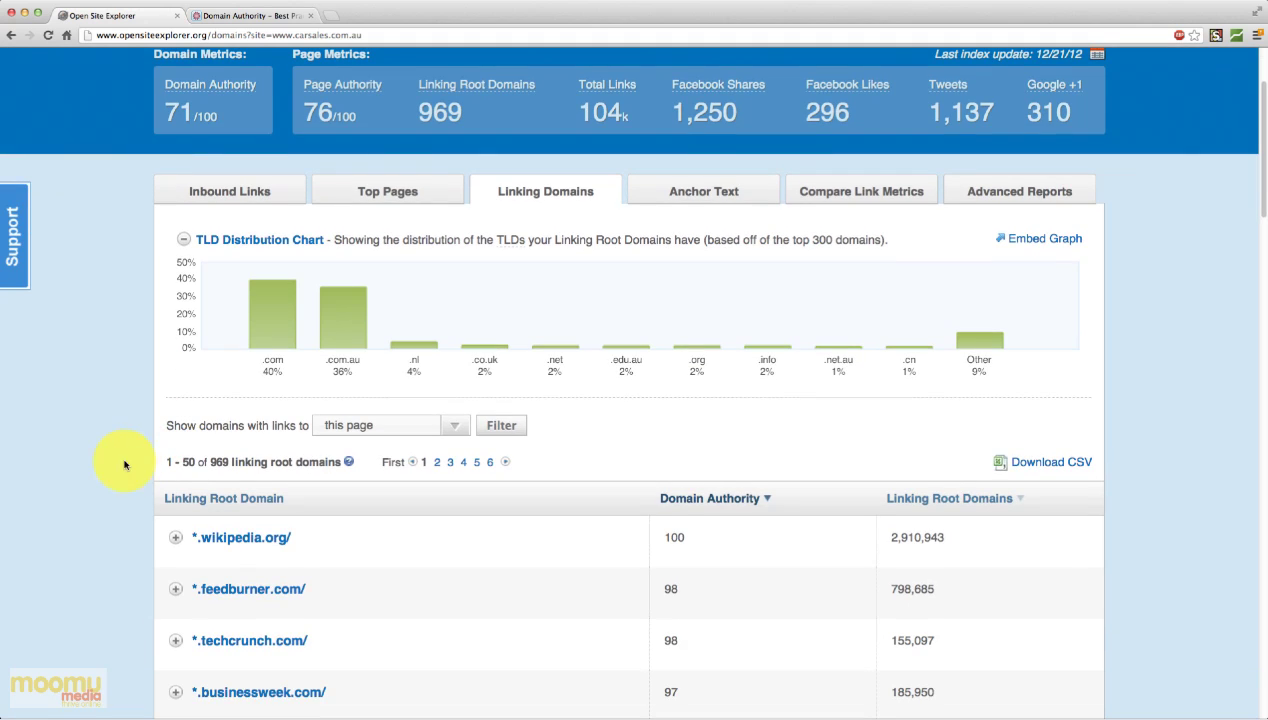
Expand the wikipedia.org entry in the linking root domains list to view its top linking pages.
{"action": "scroll", "coordinate": [157, 490], "scroll_direction": "down", "scroll_amount": 2}
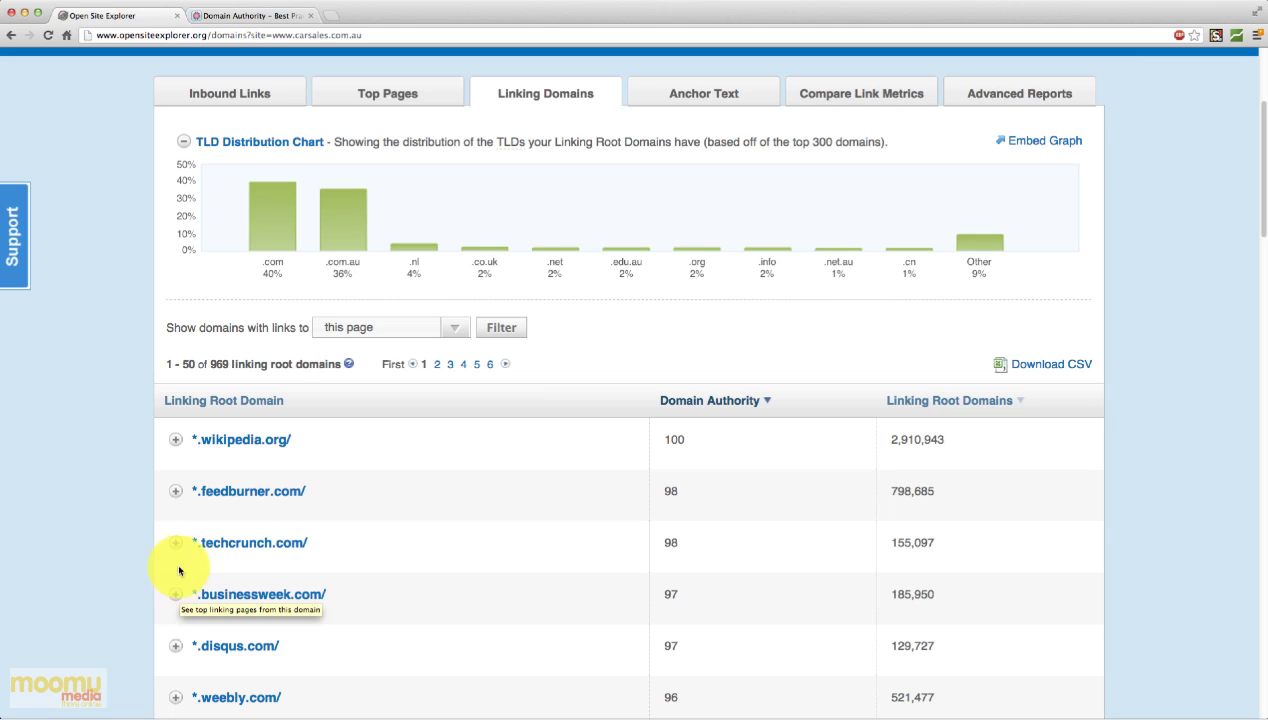
{"action": "left_click", "coordinate": [175, 440]}
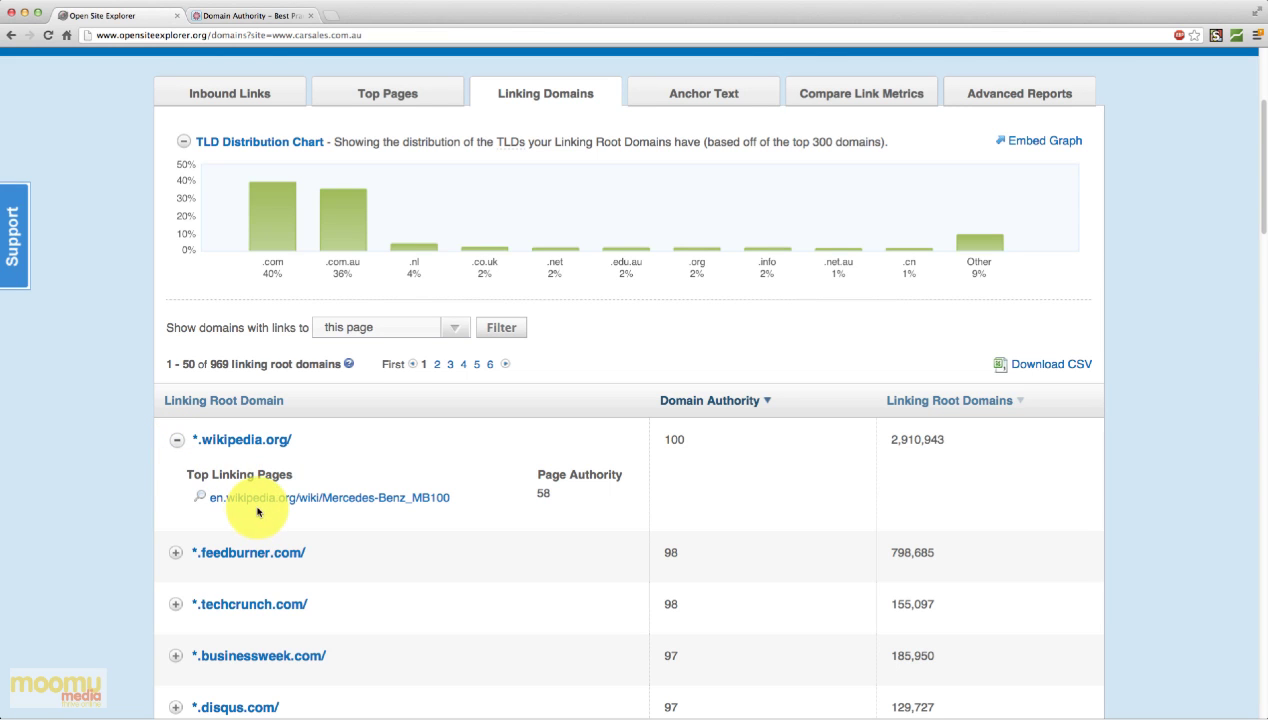
{"action": "scroll", "coordinate": [250, 505], "scroll_direction": "up", "scroll_amount": 3}
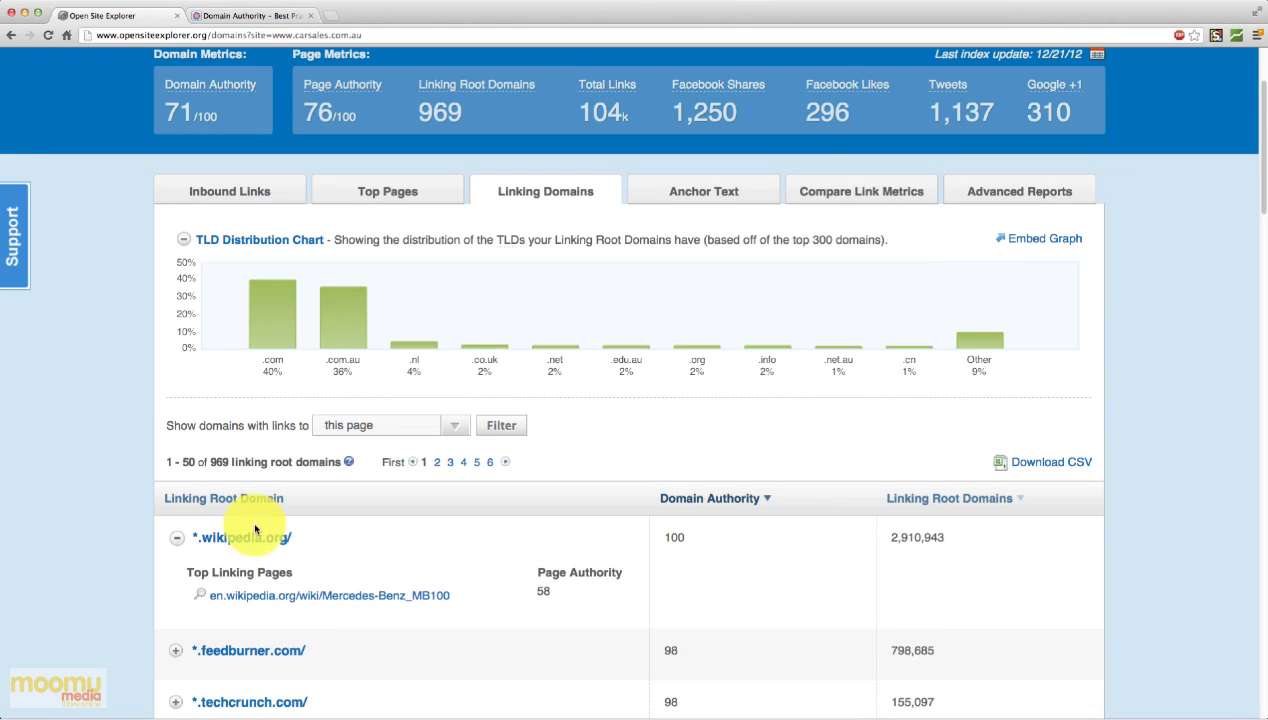
Open the Anchor Text report and examine the linking root domains and link counts for the term carsales.com.au.
{"action": "left_click", "coordinate": [693, 228]}
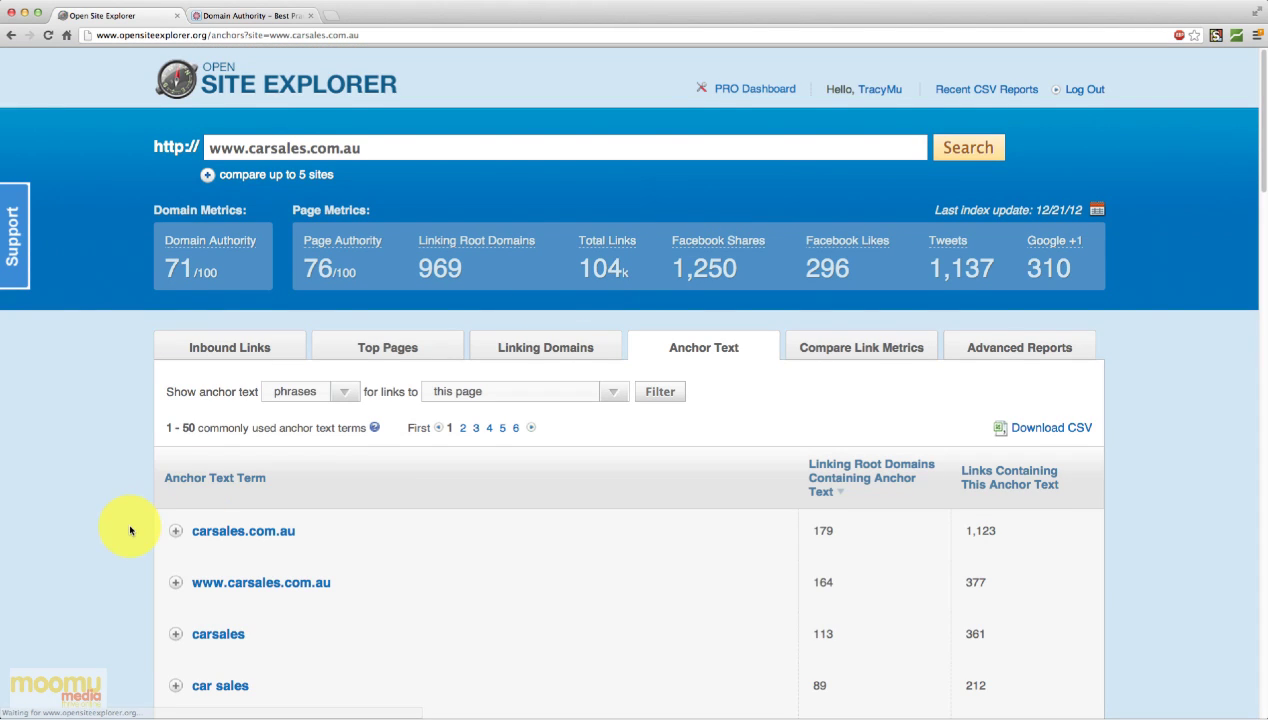
{"action": "scroll", "coordinate": [128, 531], "scroll_direction": "down", "scroll_amount": 3}
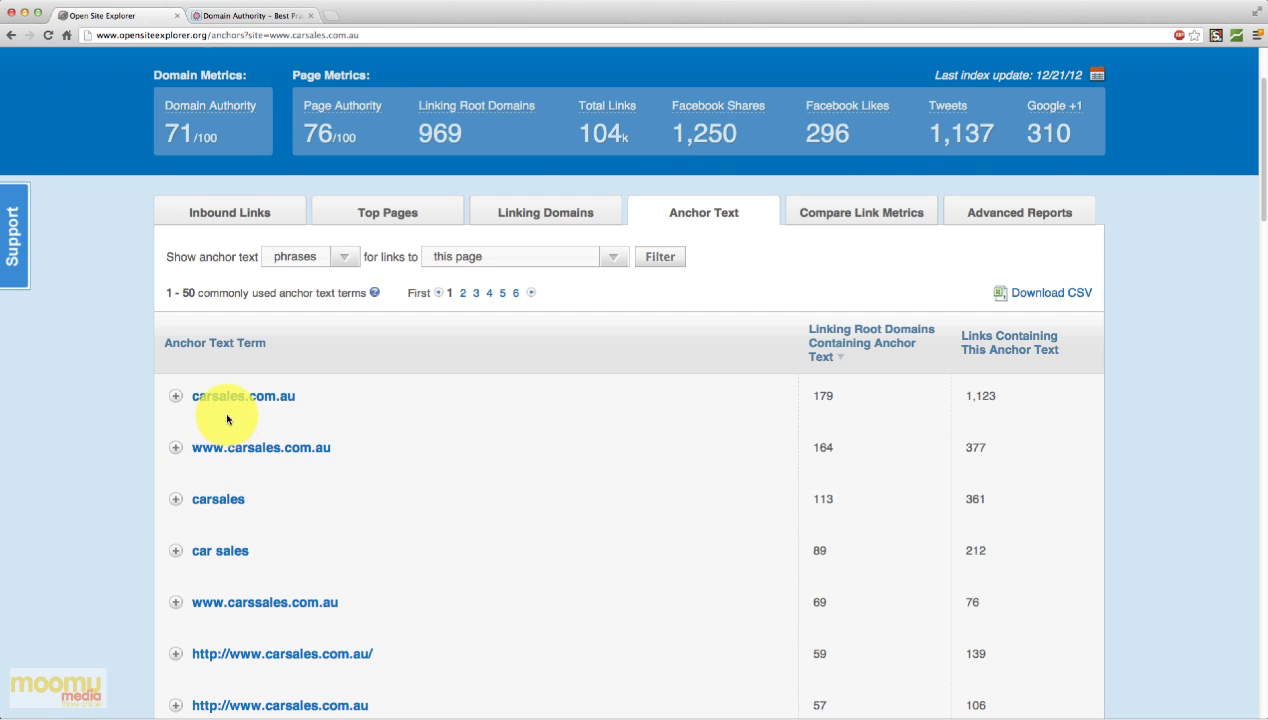
{"action": "left_click_drag", "start_coordinate": [306, 395], "coordinate": [574, 437]}
{"action": "left_click", "coordinate": [574, 437]}
{"action": "left_click_drag", "start_coordinate": [849, 408], "coordinate": [838, 390]}
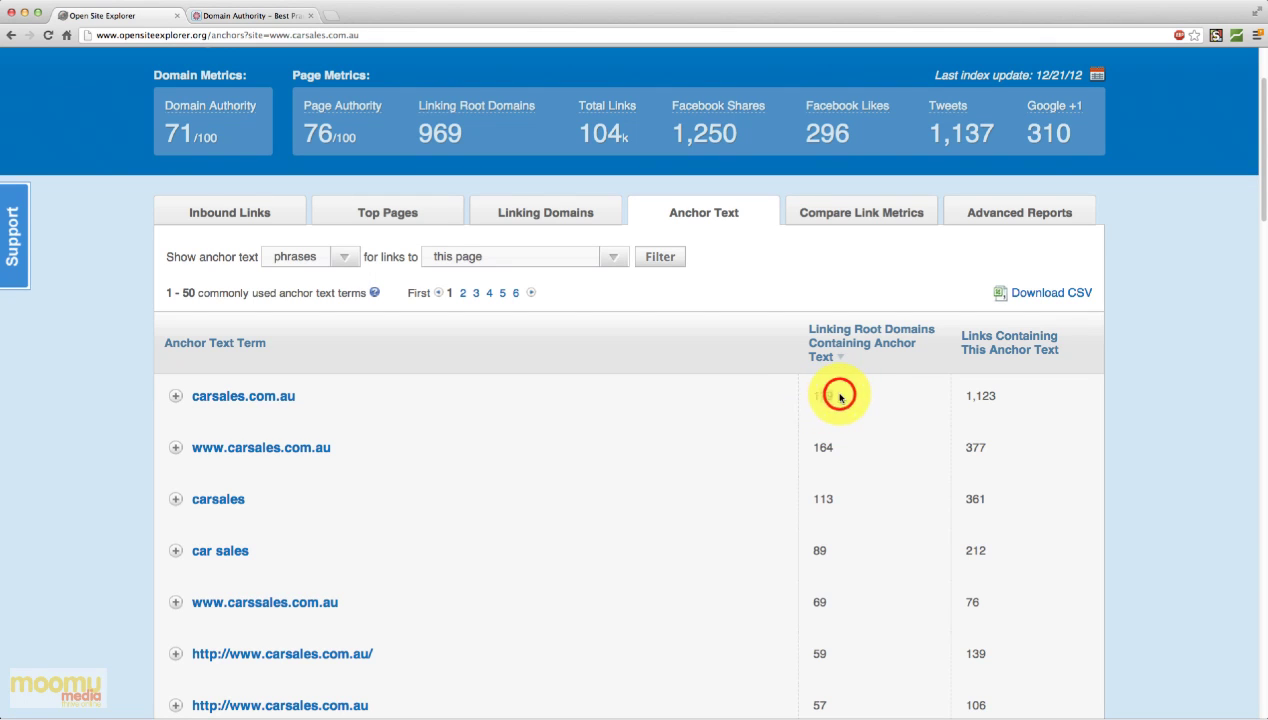
{"action": "left_click_drag", "start_coordinate": [1003, 391], "coordinate": [1008, 392]}
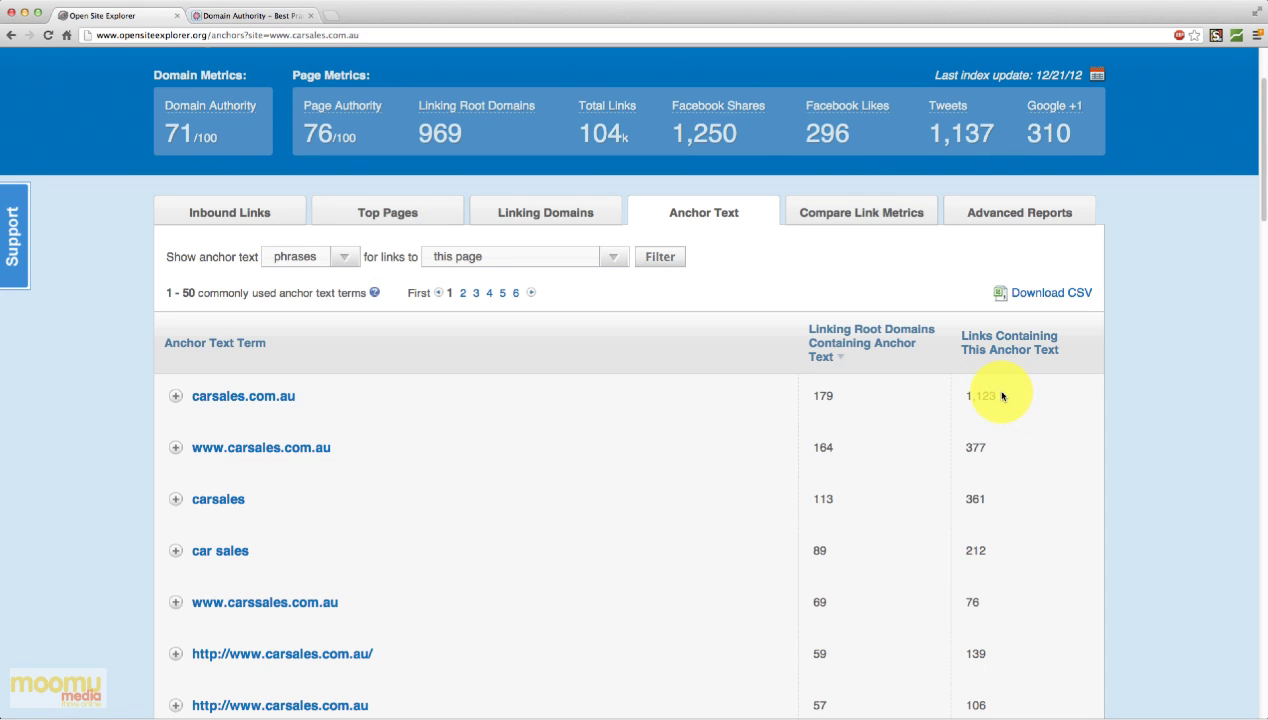
Look through the other commonly used anchor text terms further down the list.
{"action": "scroll", "coordinate": [640, 518], "scroll_direction": "down", "scroll_amount": 1}
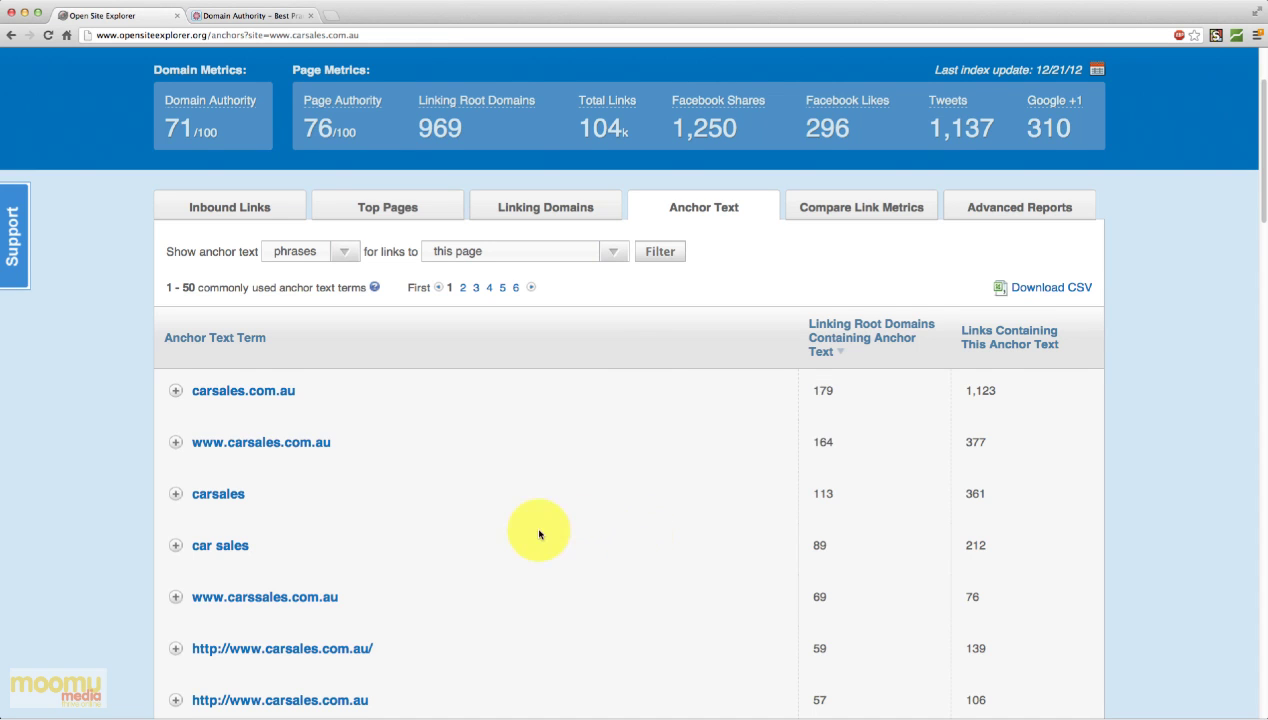
{"action": "scroll", "coordinate": [640, 541], "scroll_direction": "down", "scroll_amount": 5}
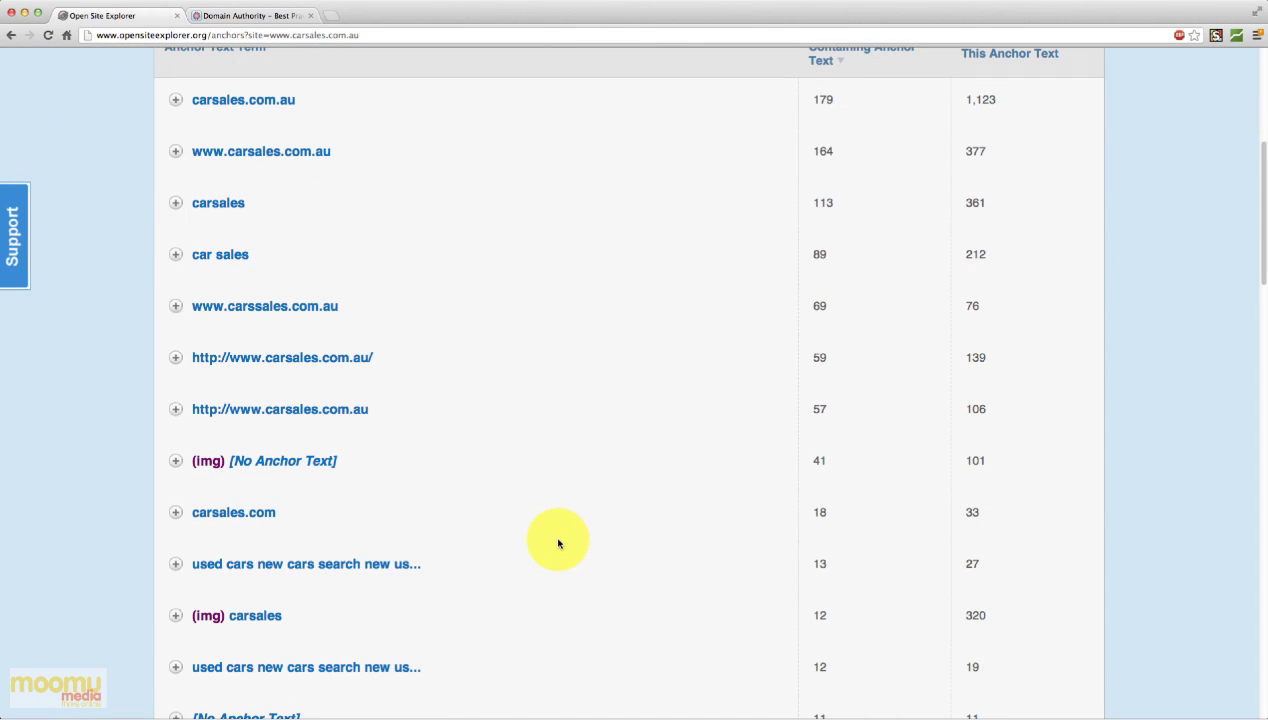
{"action": "scroll", "coordinate": [558, 543], "scroll_direction": "up", "scroll_amount": 8}
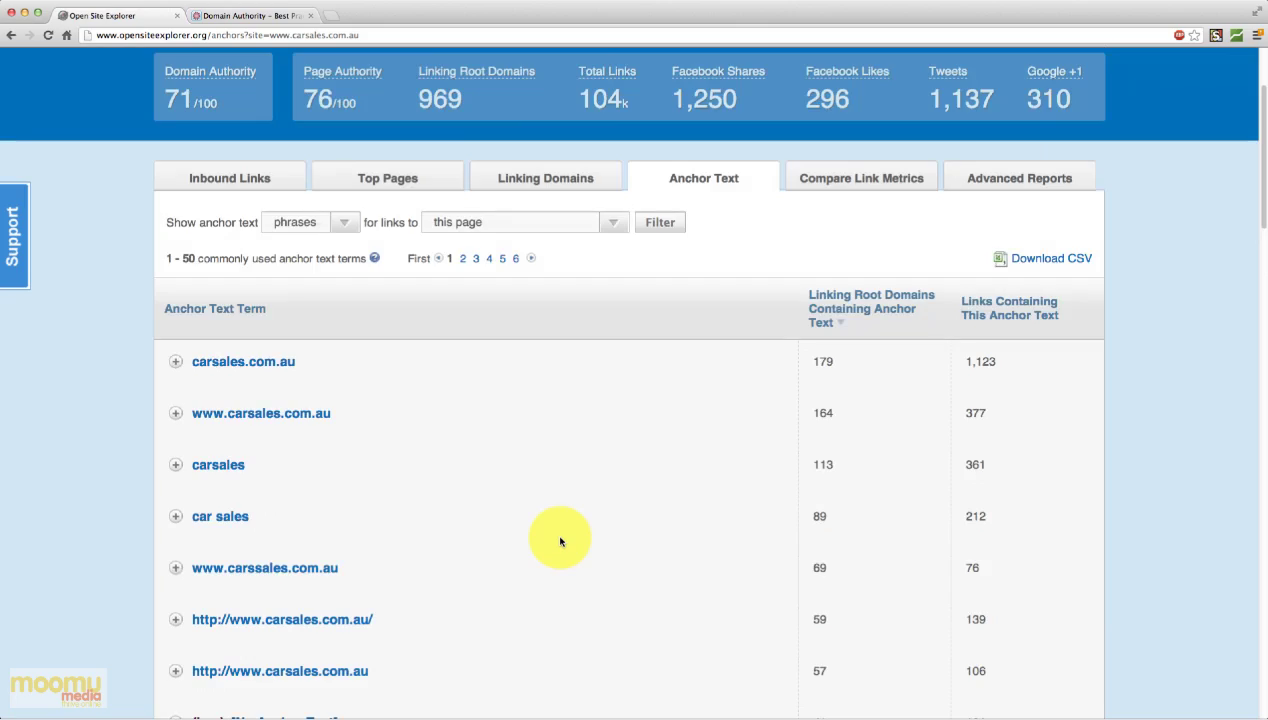
{"action": "scroll", "coordinate": [200, 528], "scroll_direction": "down", "scroll_amount": 1}
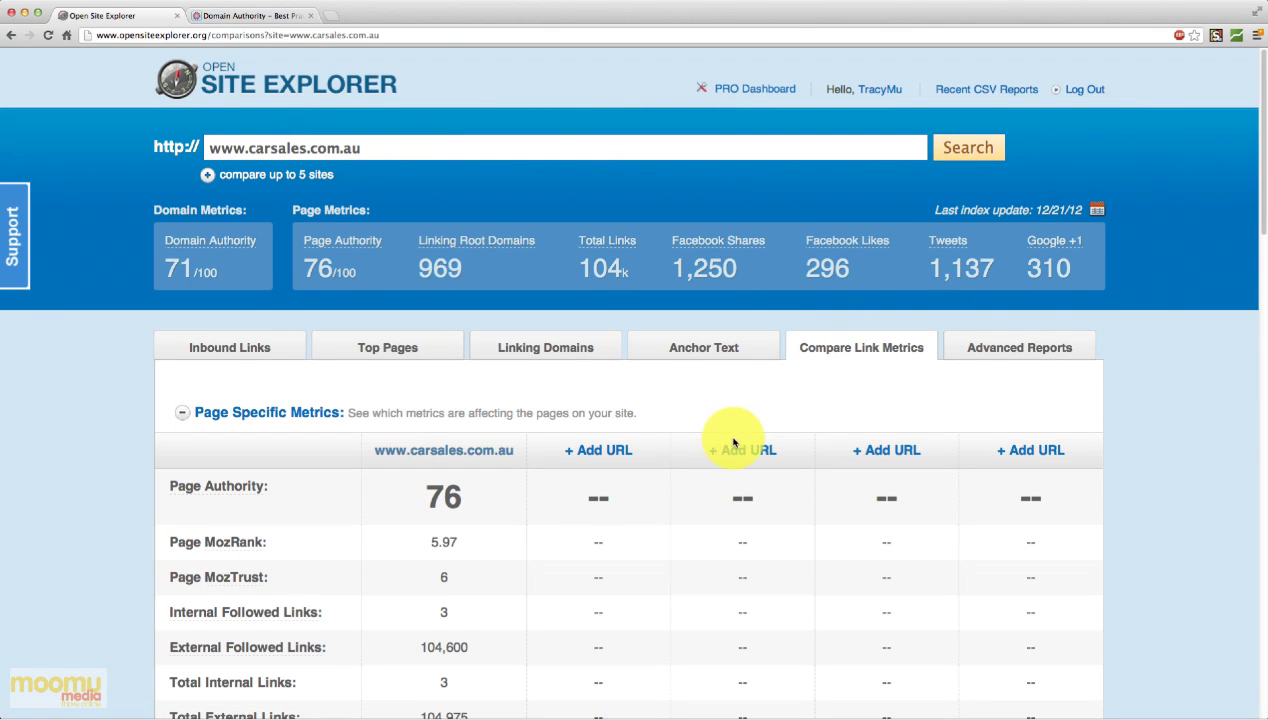
{"action": "scroll", "coordinate": [686, 362], "scroll_direction": "down", "scroll_amount": 3}
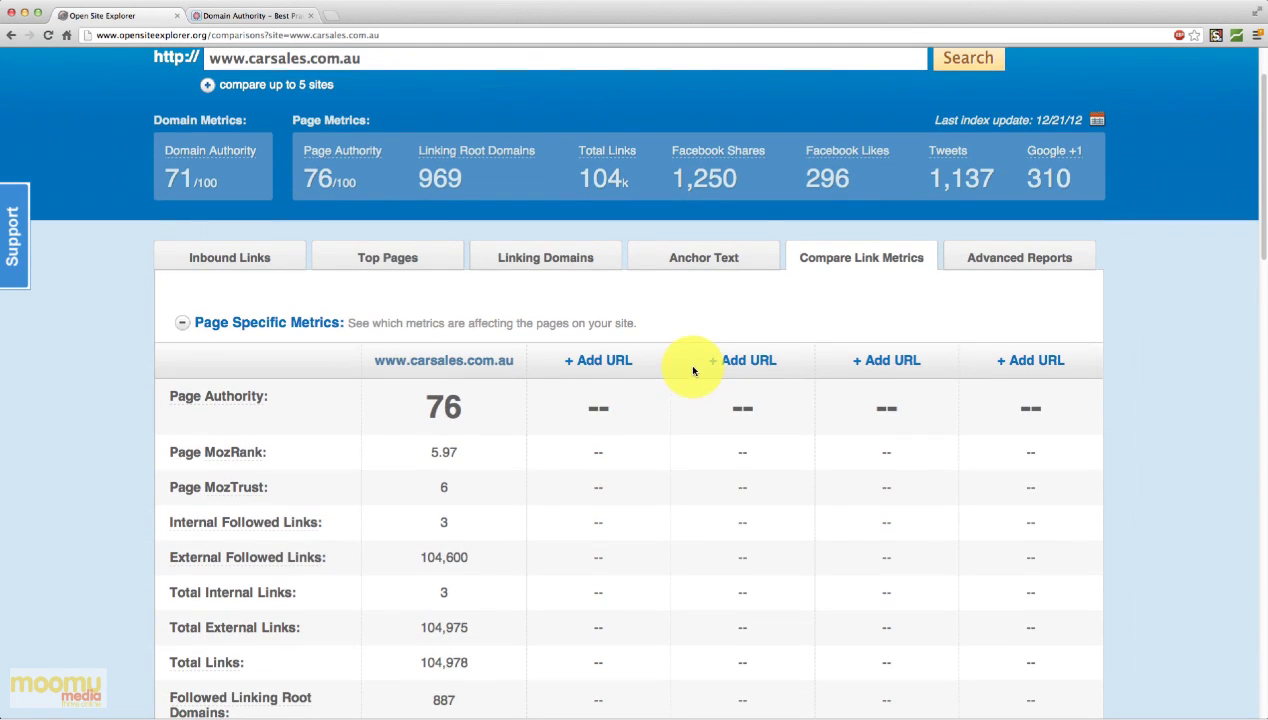
{"action": "left_click", "coordinate": [603, 366]}
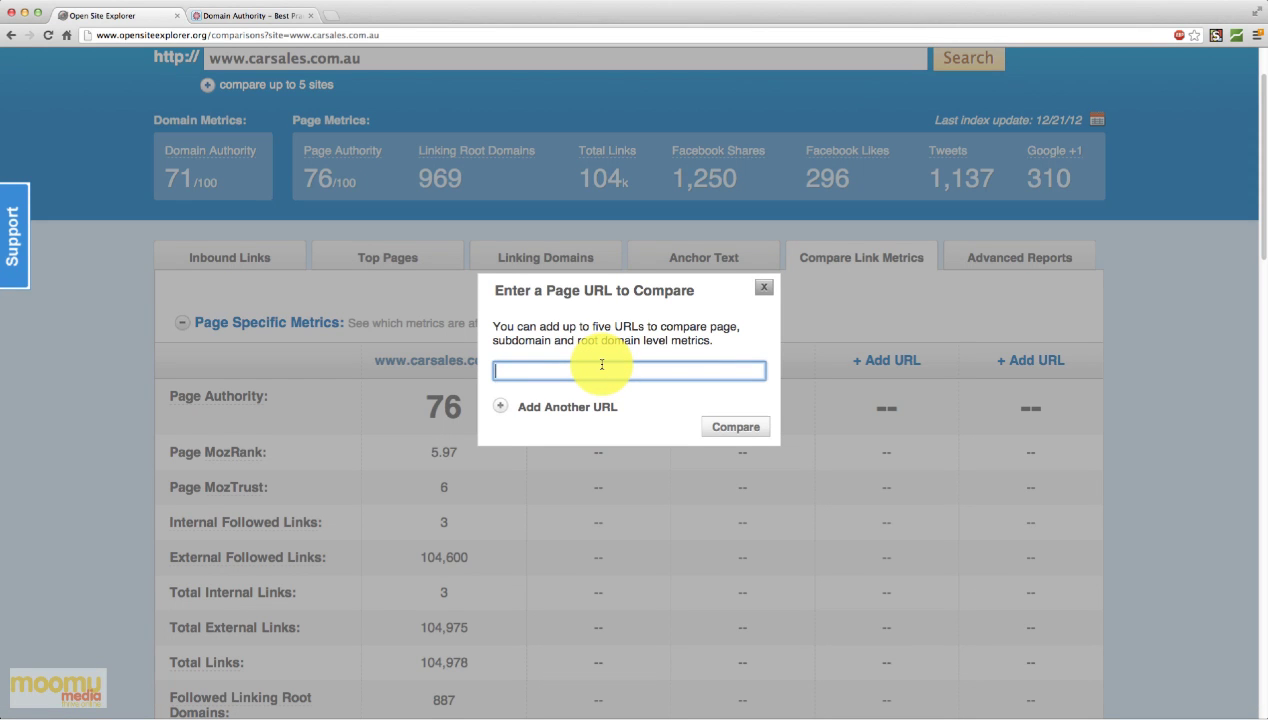
{"action": "type", "text": "carsguide.com"}
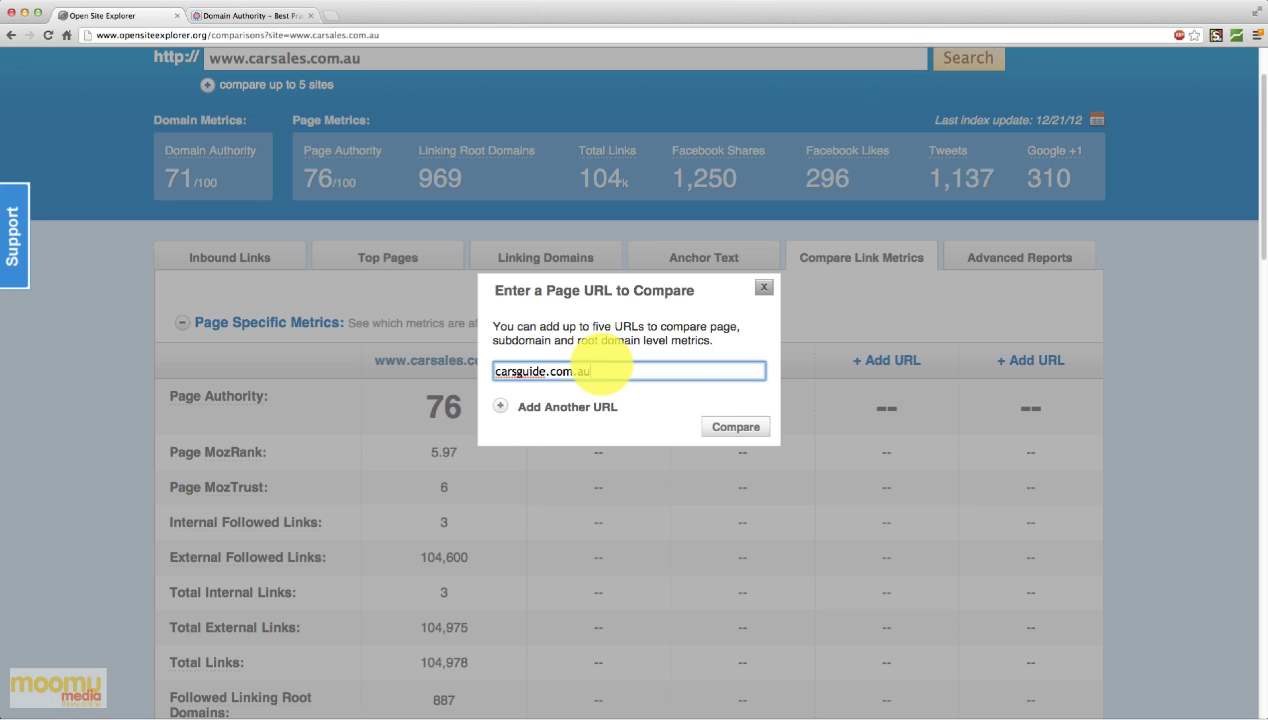
{"action": "type", "text": ".au"}
{"action": "left_click", "coordinate": [730, 427]}
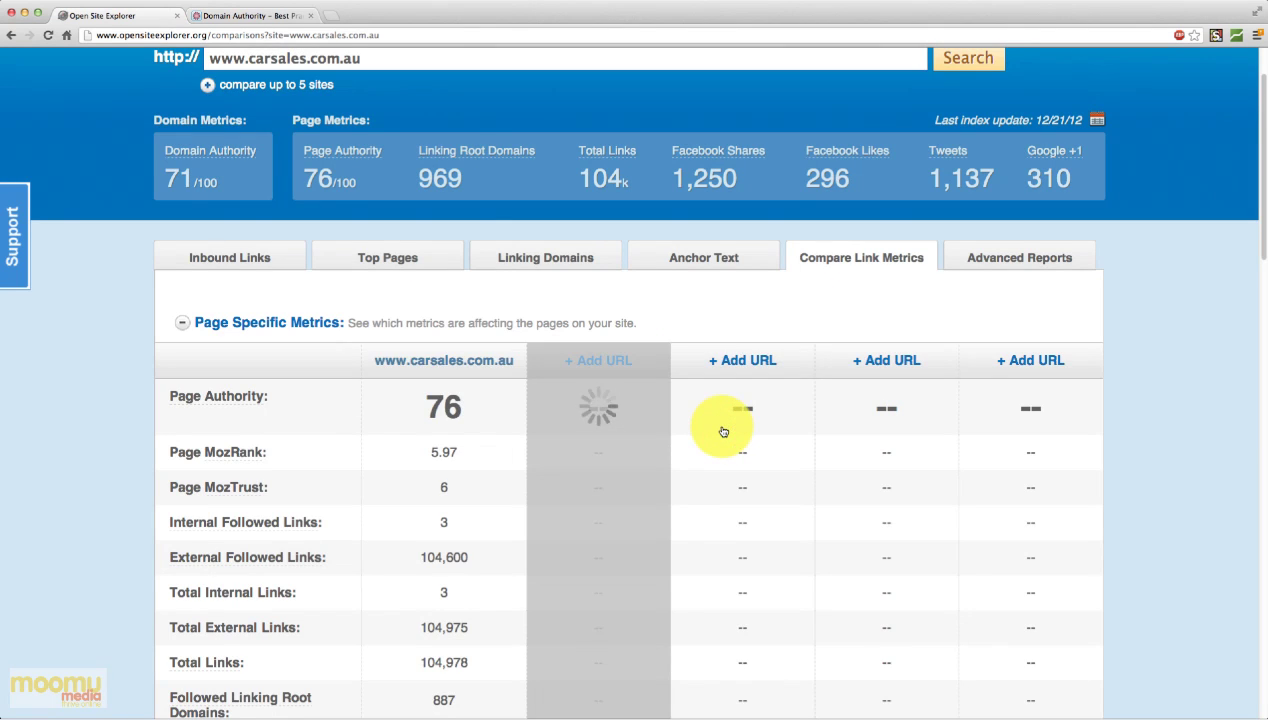
Compare the page specific, subdomain and root domain metrics of carsales.com.au and carsguide.com.au.
{"action": "scroll", "coordinate": [818, 440], "scroll_direction": "down", "scroll_amount": 5}
{"action": "scroll", "coordinate": [818, 462], "scroll_direction": "down", "scroll_amount": 3}
{"action": "scroll", "coordinate": [798, 418], "scroll_direction": "up", "scroll_amount": 3}
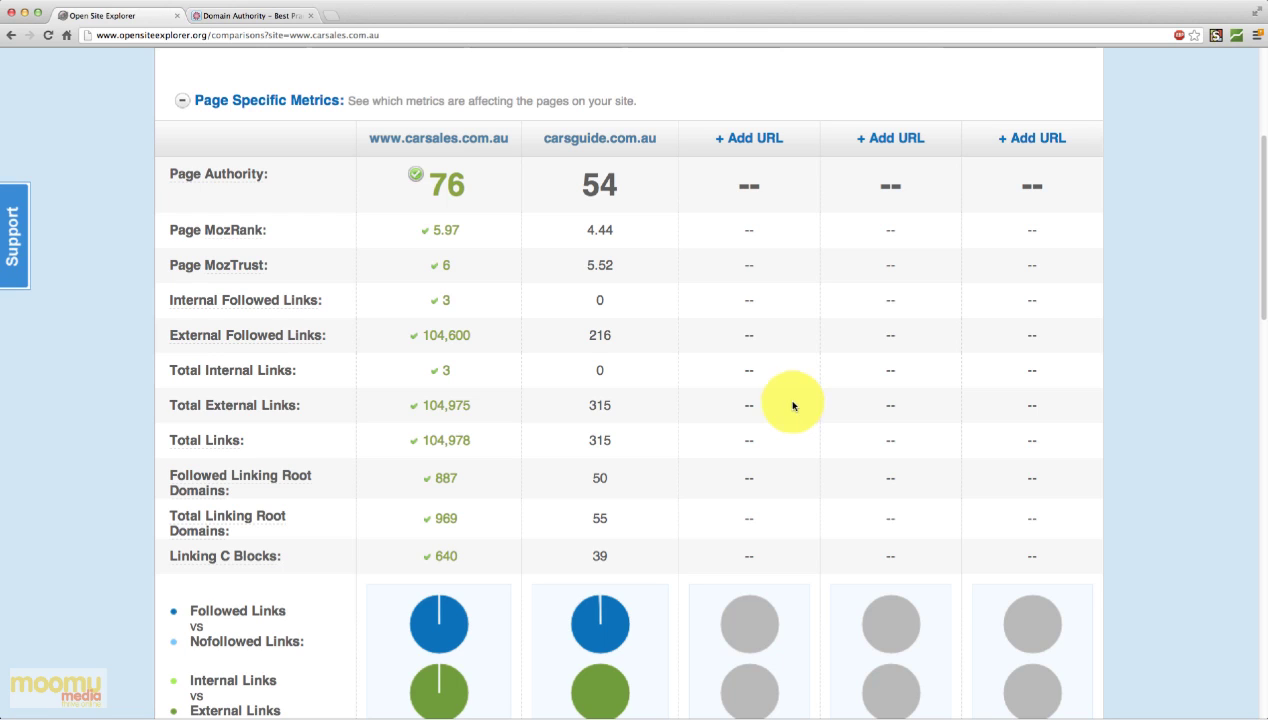
{"action": "scroll", "coordinate": [795, 406], "scroll_direction": "down", "scroll_amount": 15}
{"action": "scroll", "coordinate": [667, 372], "scroll_direction": "down", "scroll_amount": 5}
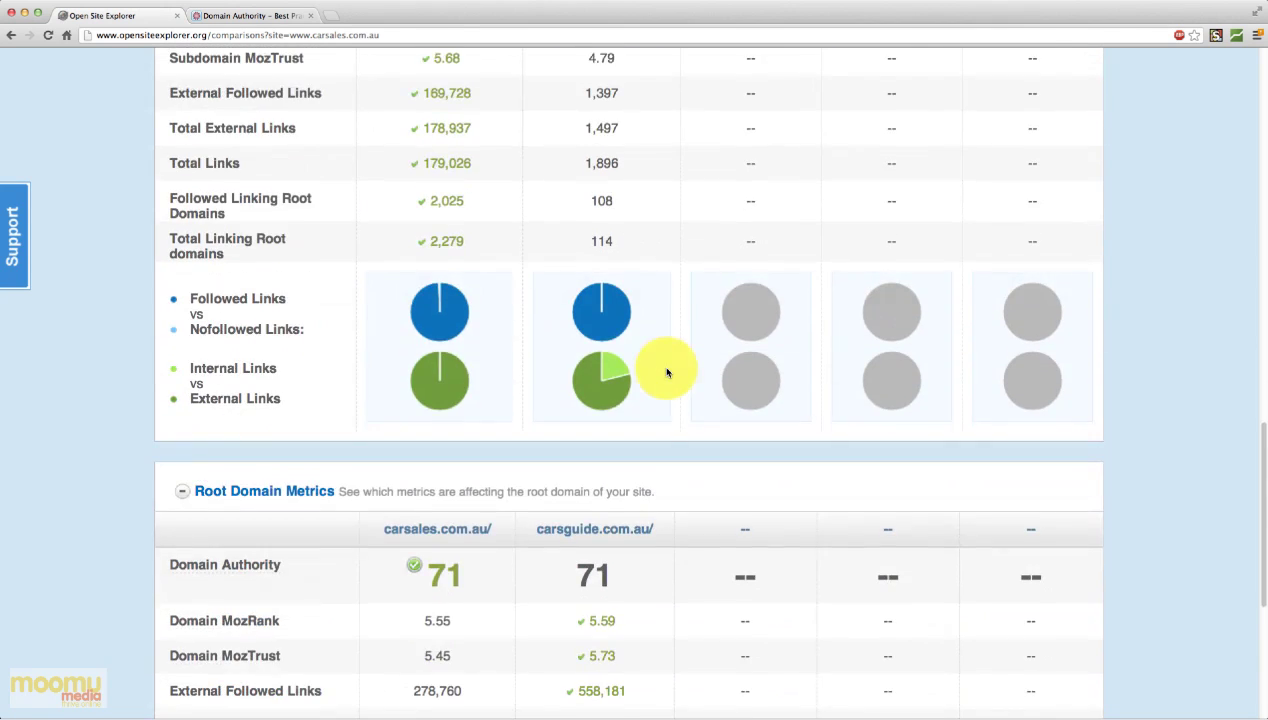
{"action": "scroll", "coordinate": [628, 481], "scroll_direction": "up", "scroll_amount": 10}
{"action": "scroll", "coordinate": [620, 482], "scroll_direction": "up", "scroll_amount": 15}
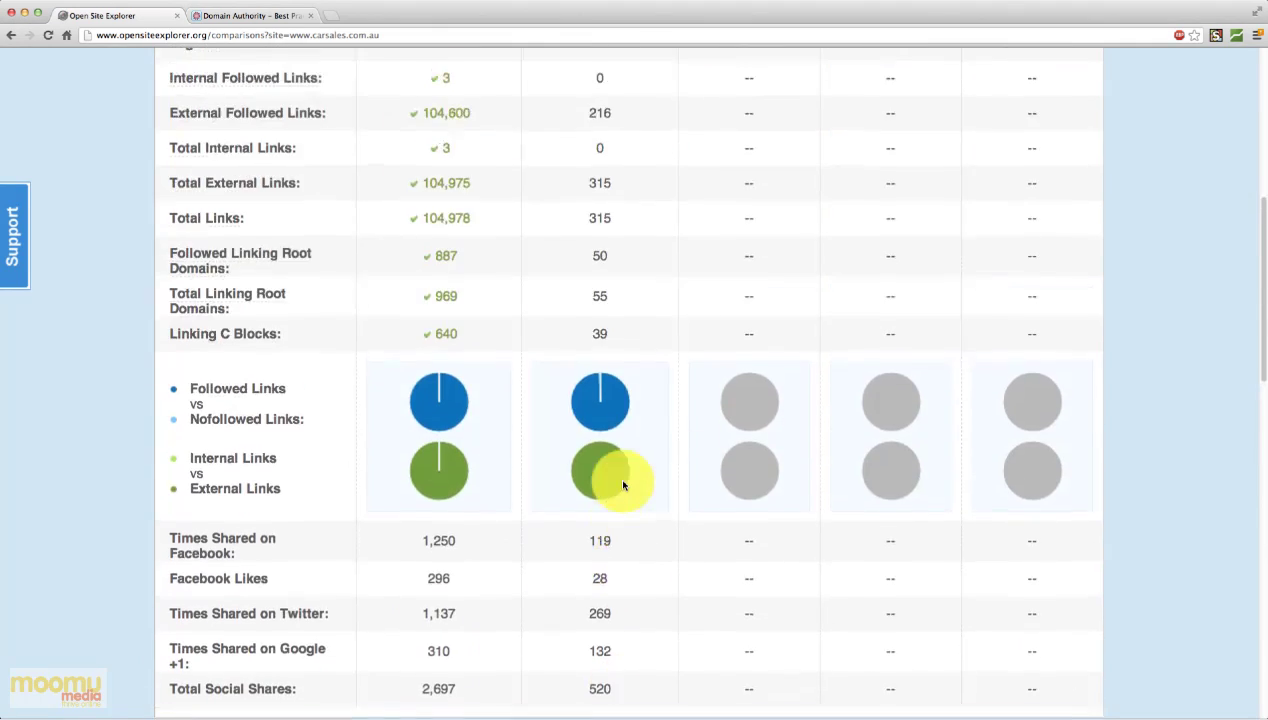
Open Advanced Reports and review the report types and the include and exclude filters for CSV exports.
{"action": "scroll", "coordinate": [604, 480], "scroll_direction": "down", "scroll_amount": 1}
{"action": "left_click", "coordinate": [1027, 304]}
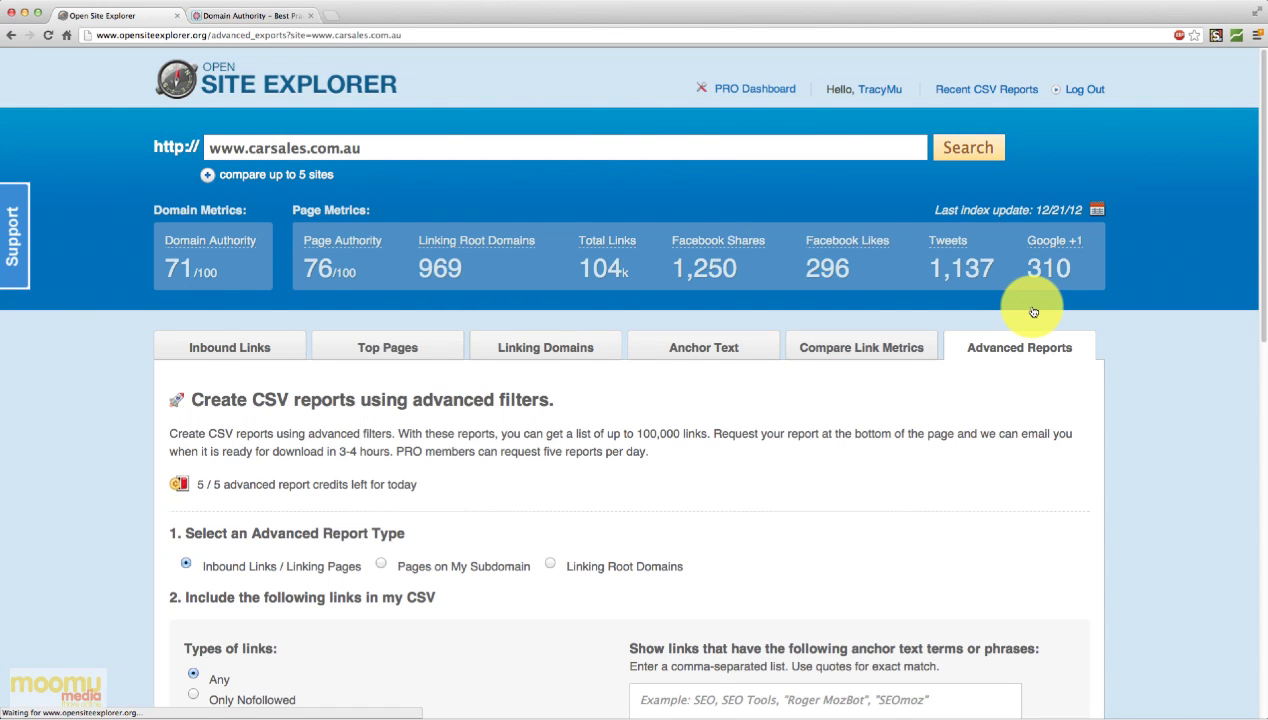
{"action": "scroll", "coordinate": [1111, 465], "scroll_direction": "down", "scroll_amount": 1}
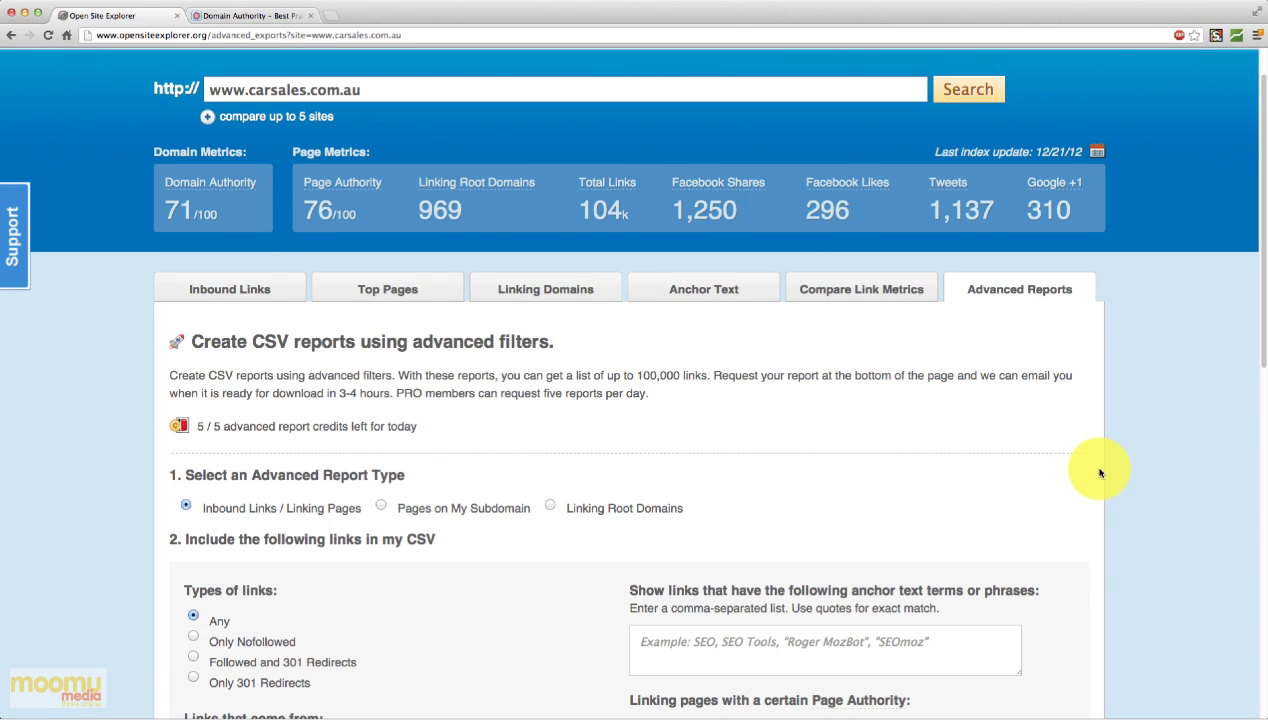
{"action": "scroll", "coordinate": [1090, 474], "scroll_direction": "down", "scroll_amount": 10}
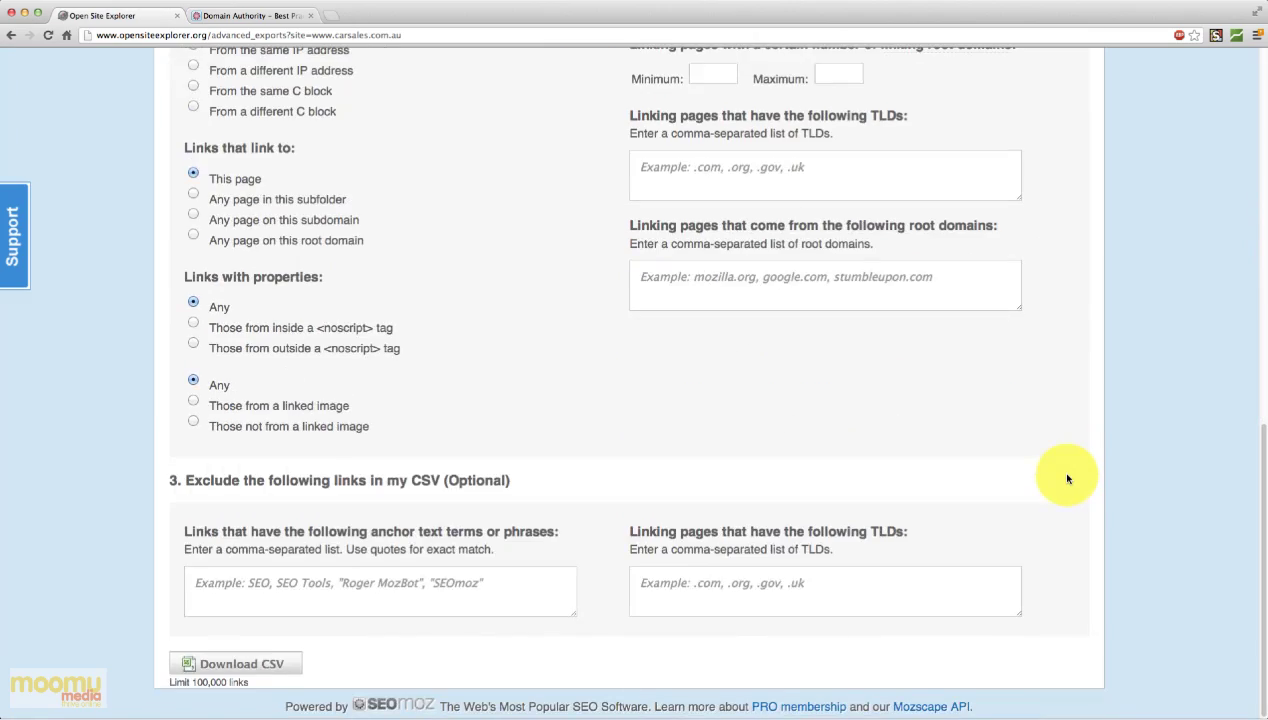
{"action": "scroll", "coordinate": [1067, 477], "scroll_direction": "up", "scroll_amount": 5}
{"action": "scroll", "coordinate": [1067, 477], "scroll_direction": "up", "scroll_amount": 10}
{"action": "left_click", "coordinate": [253, 355]}
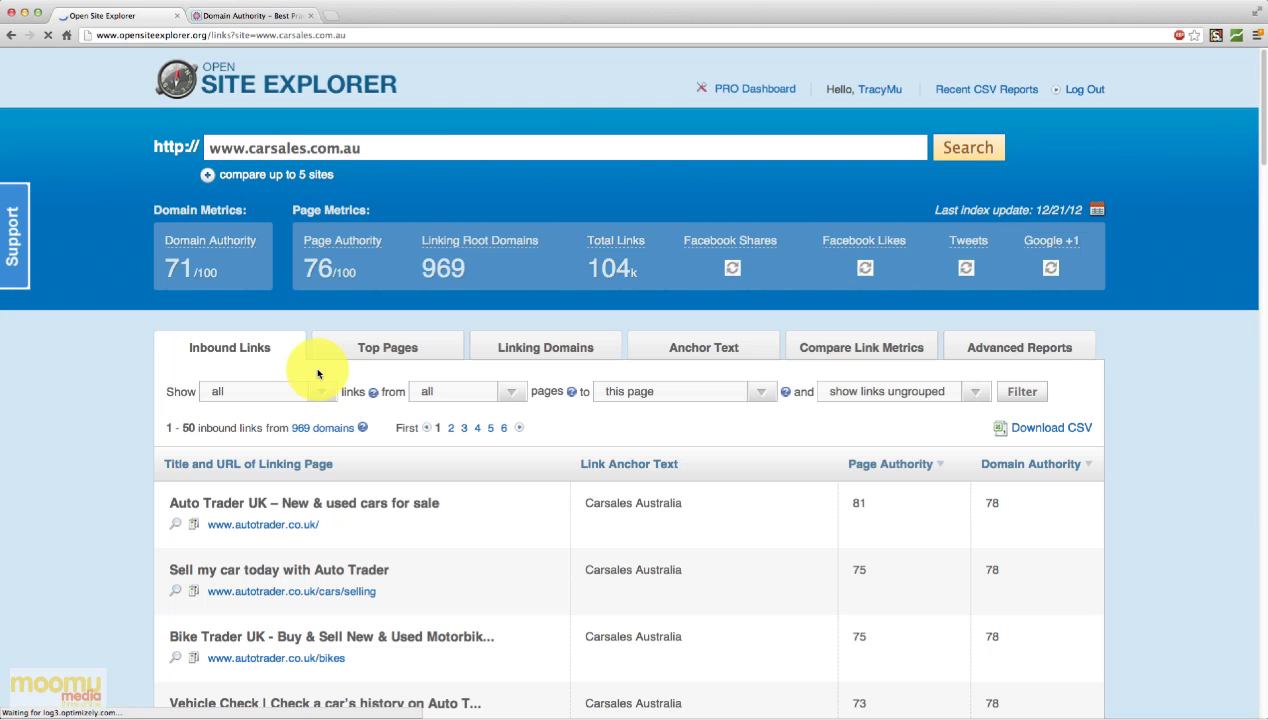